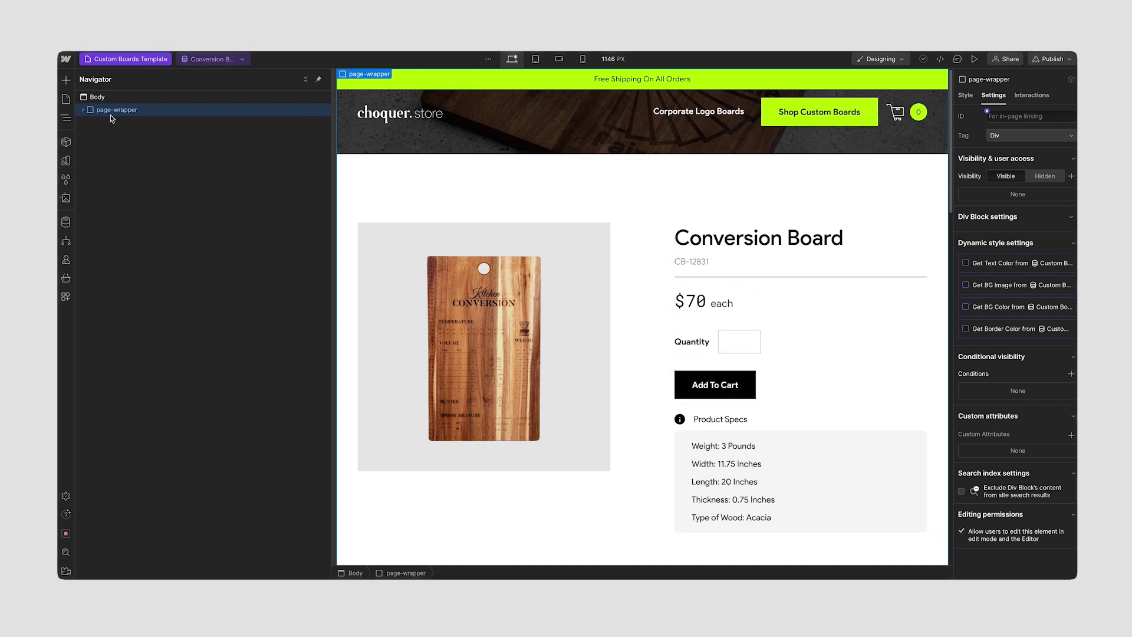
Launch Penni Cart, open its Product Page attribute checklist, and move the window left
click(66, 297)
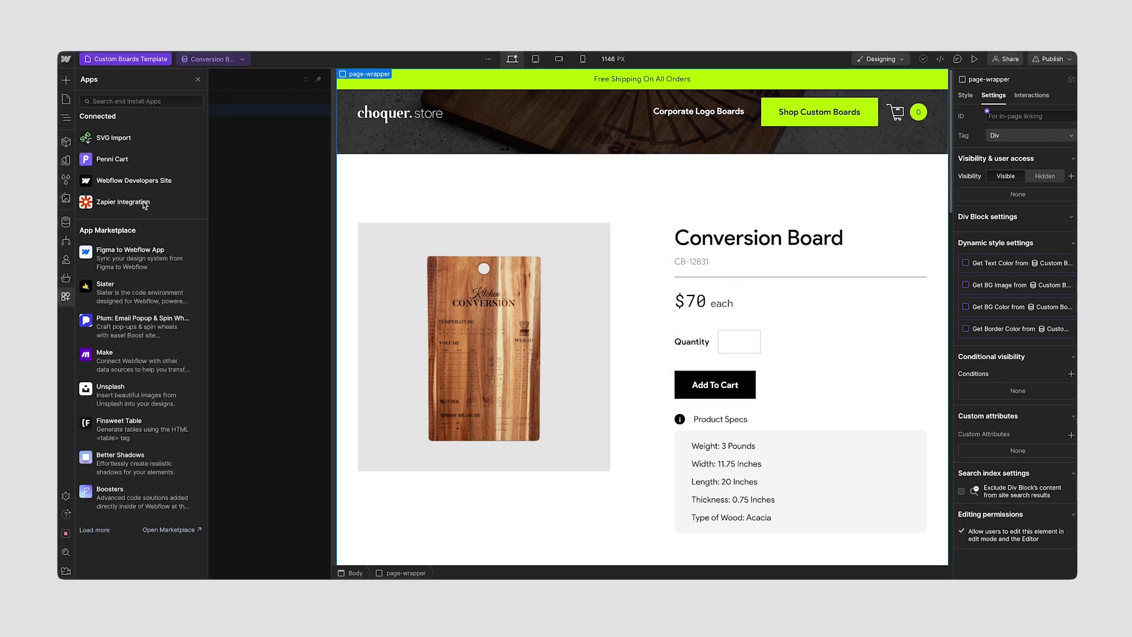
click(188, 159)
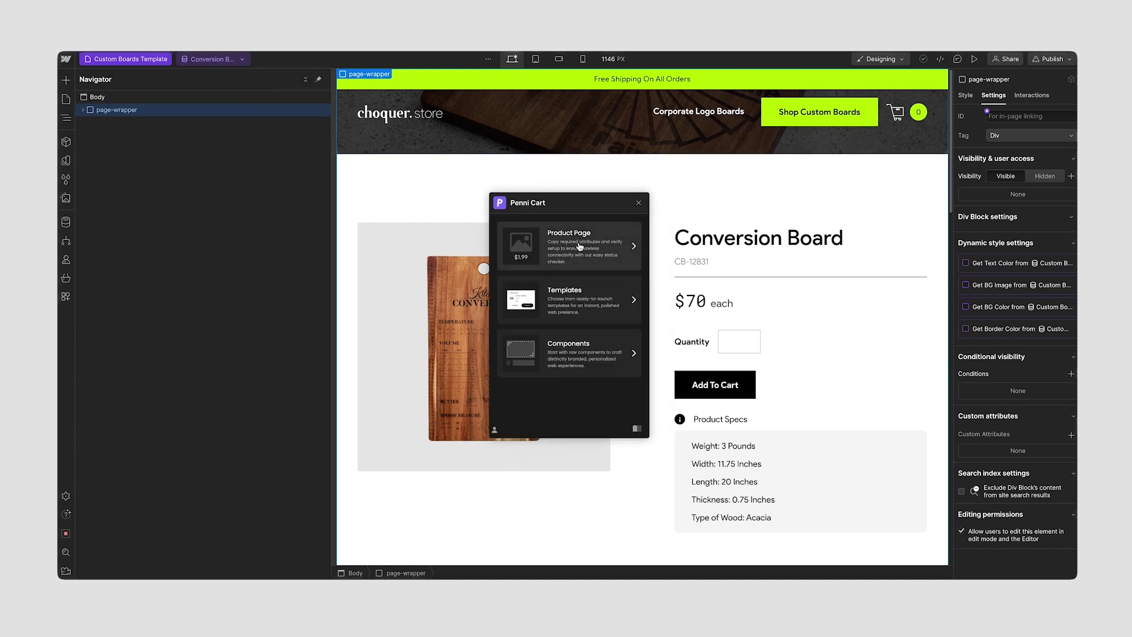
click(580, 247)
scroll(572, 319, down, 2)
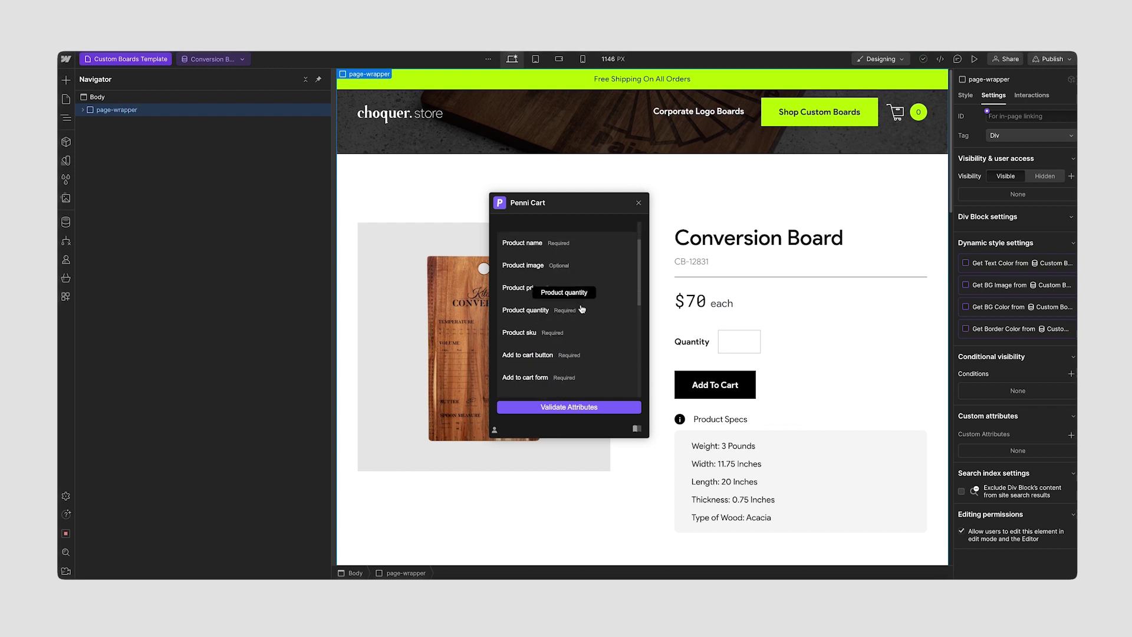
scroll(577, 325, down, 6)
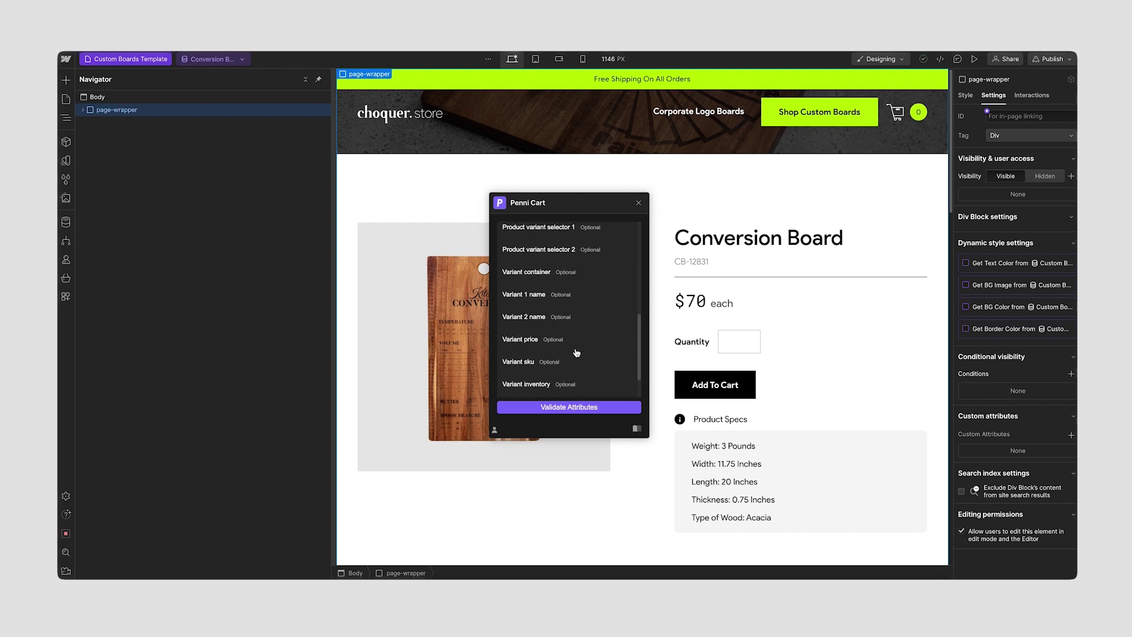
scroll(575, 361, up, 6)
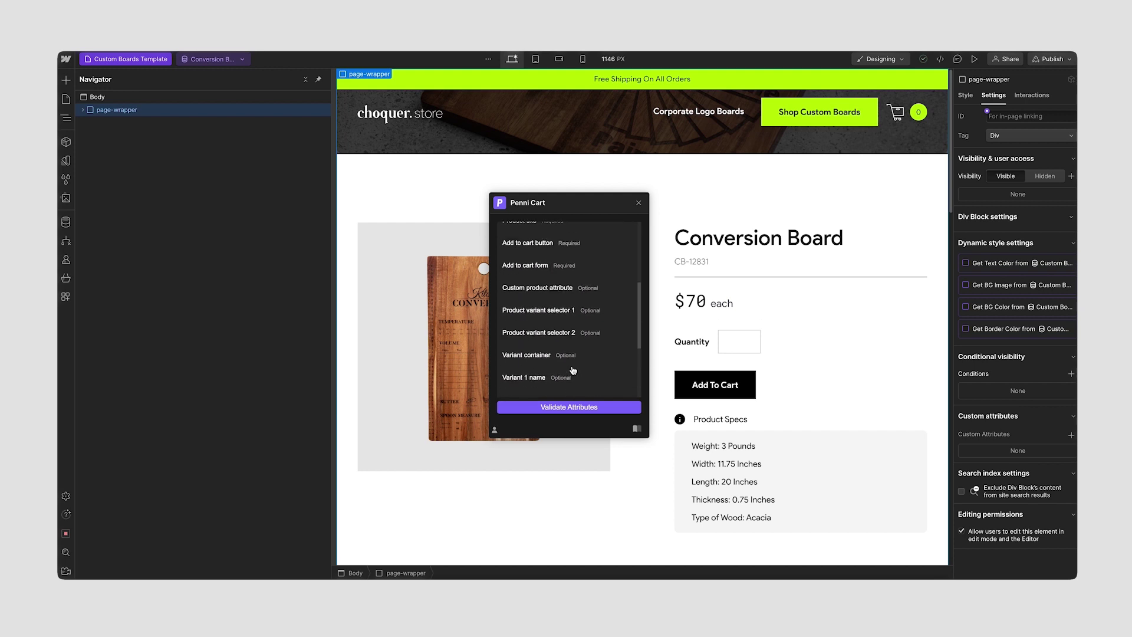
drag(545, 200, 278, 204)
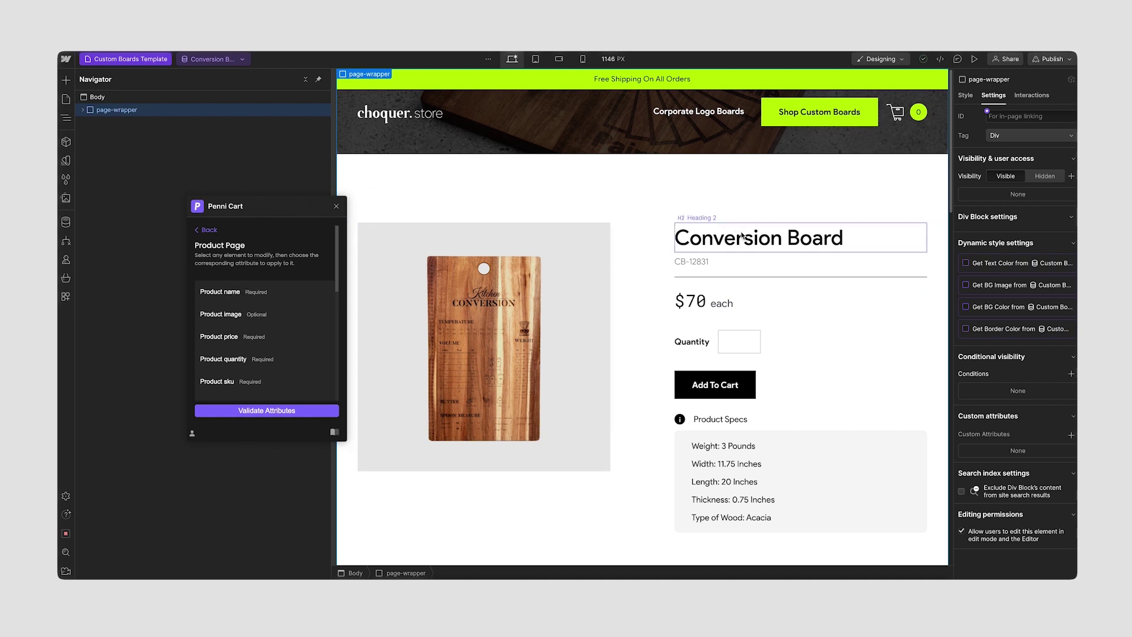
Tag the Conversion Board heading as Product name, then the image, $70 price and quantity field
click(773, 243)
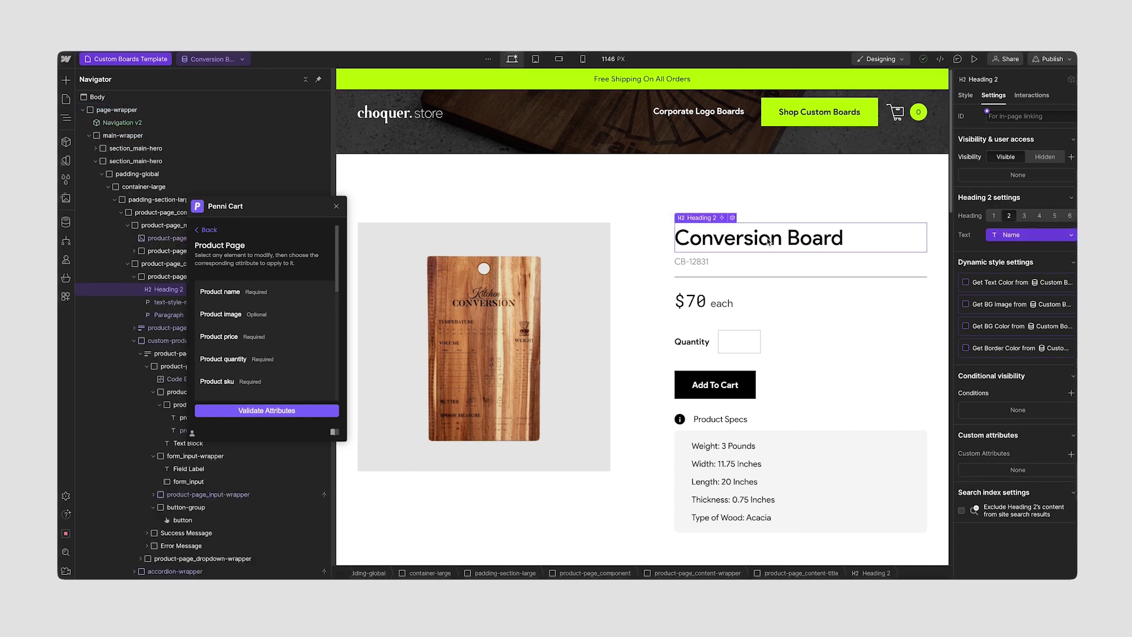
click(238, 292)
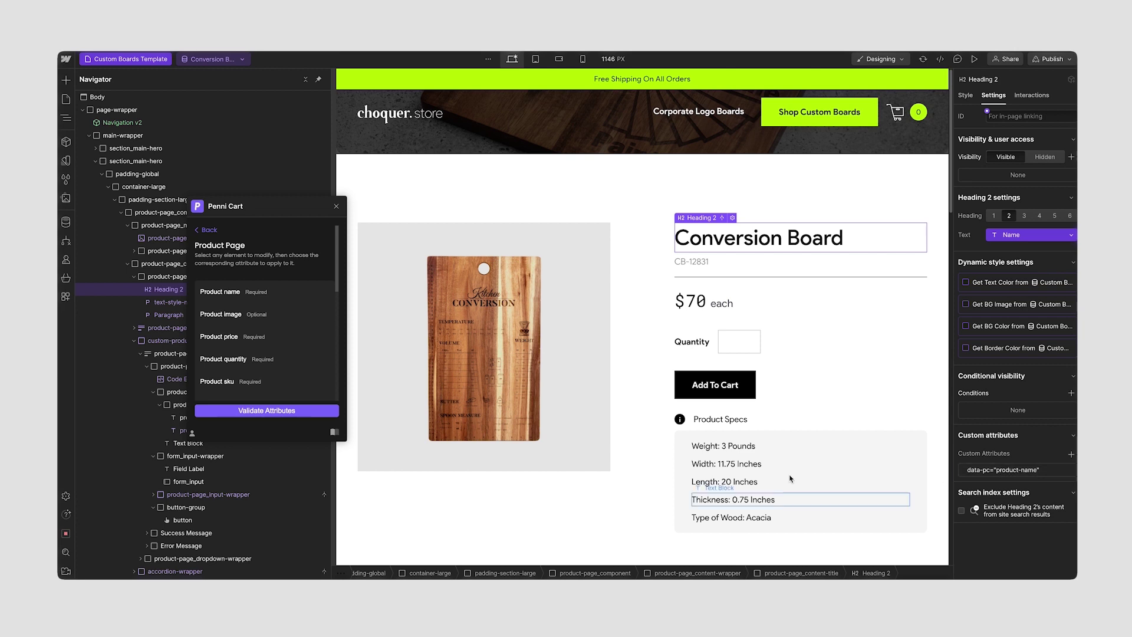
click(223, 314)
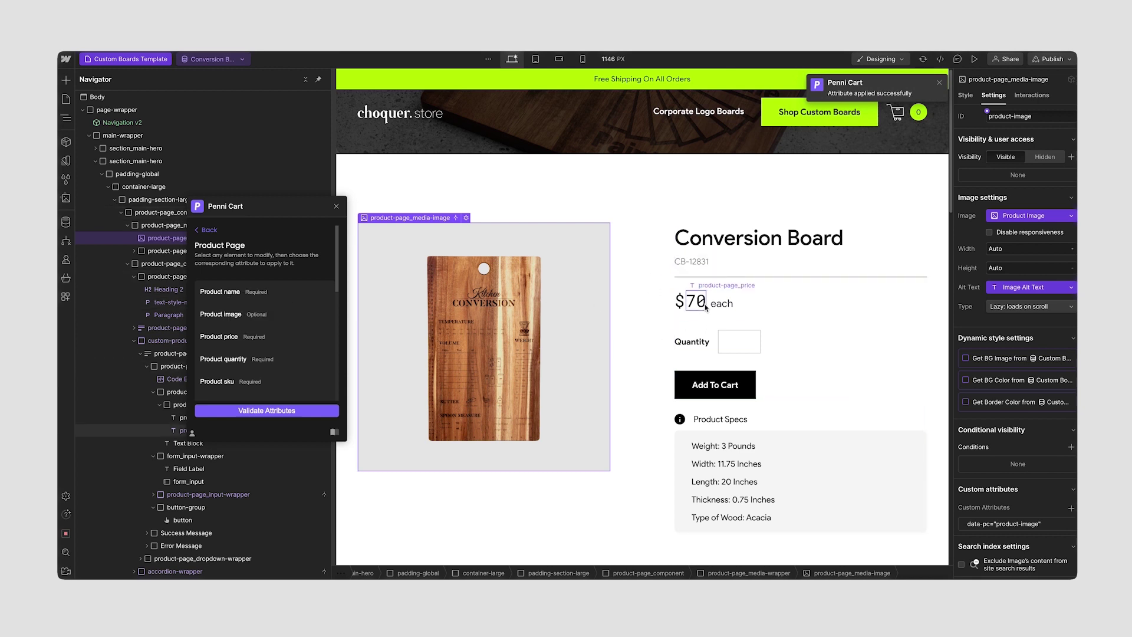
click(224, 338)
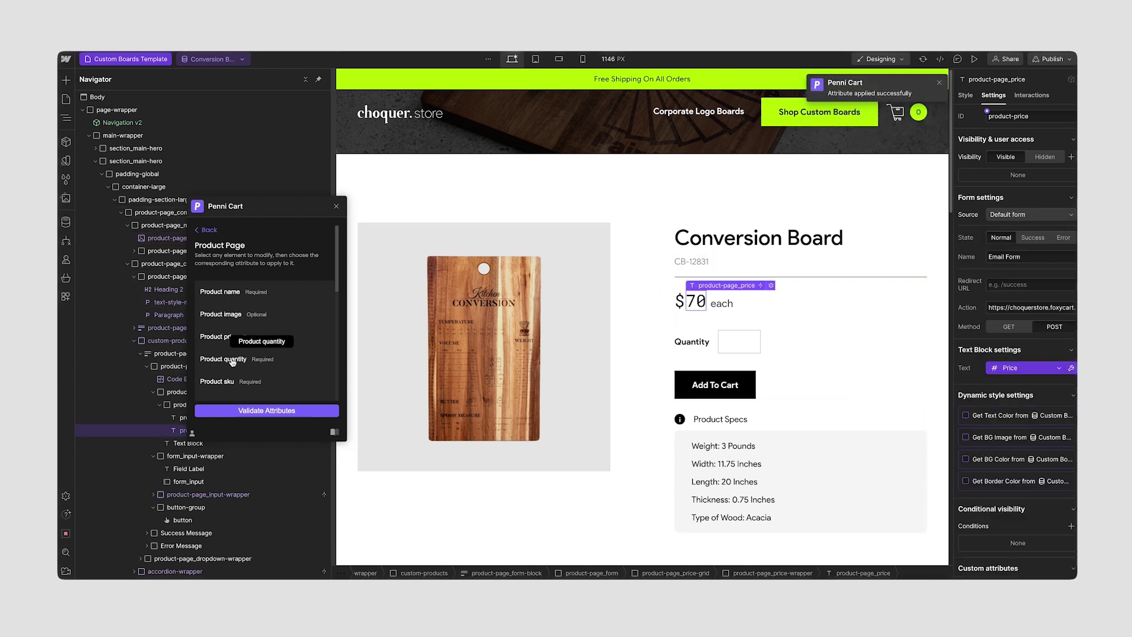
click(731, 345)
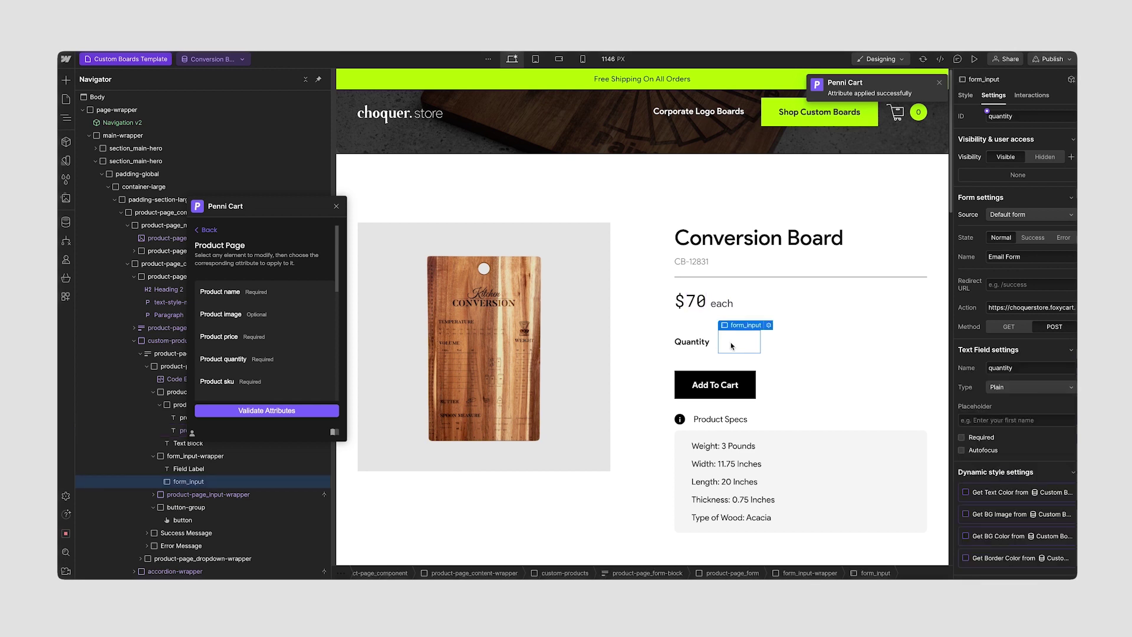
click(217, 361)
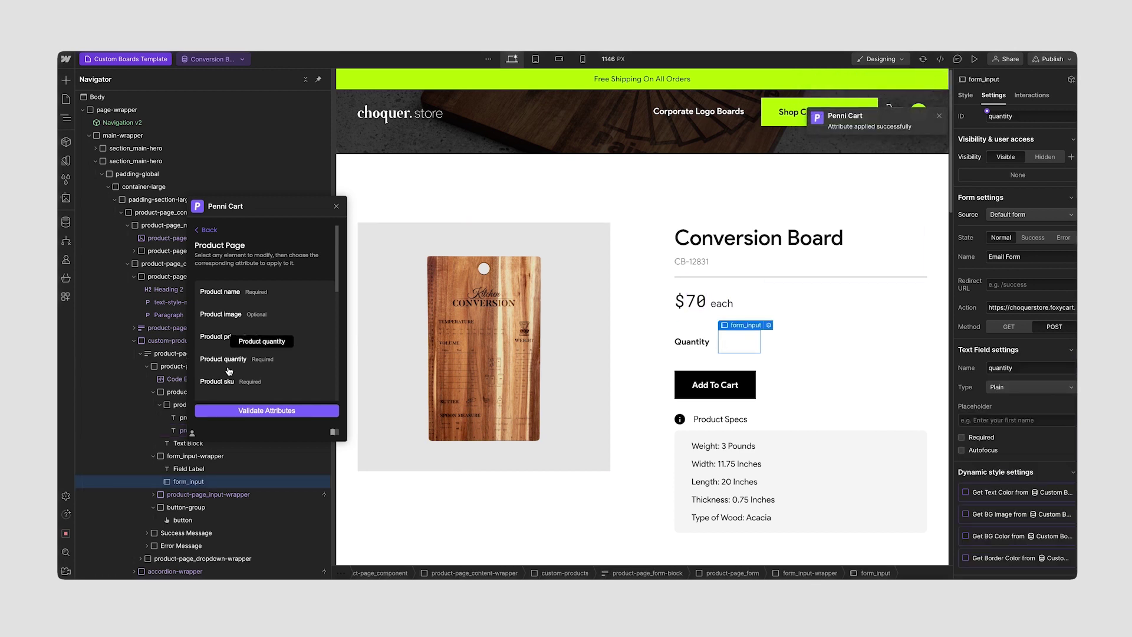
Tag CB-12831 as Product sku and Add To Cart as the add-to-cart button, then validate
click(695, 264)
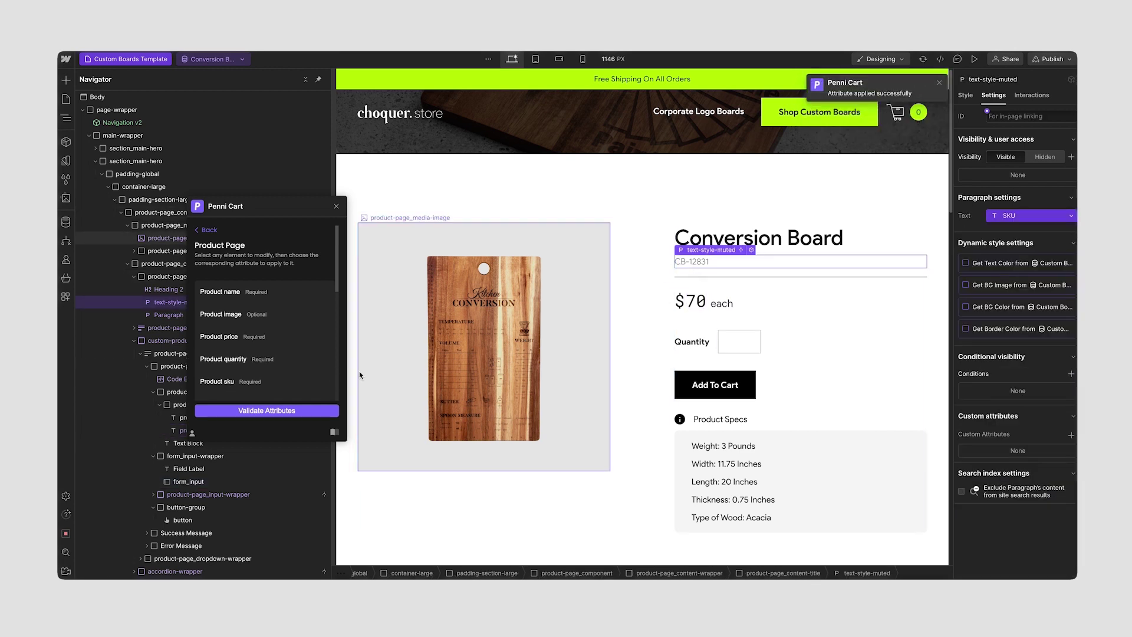
click(248, 382)
scroll(275, 323, down, 1)
scroll(275, 323, down, 1)
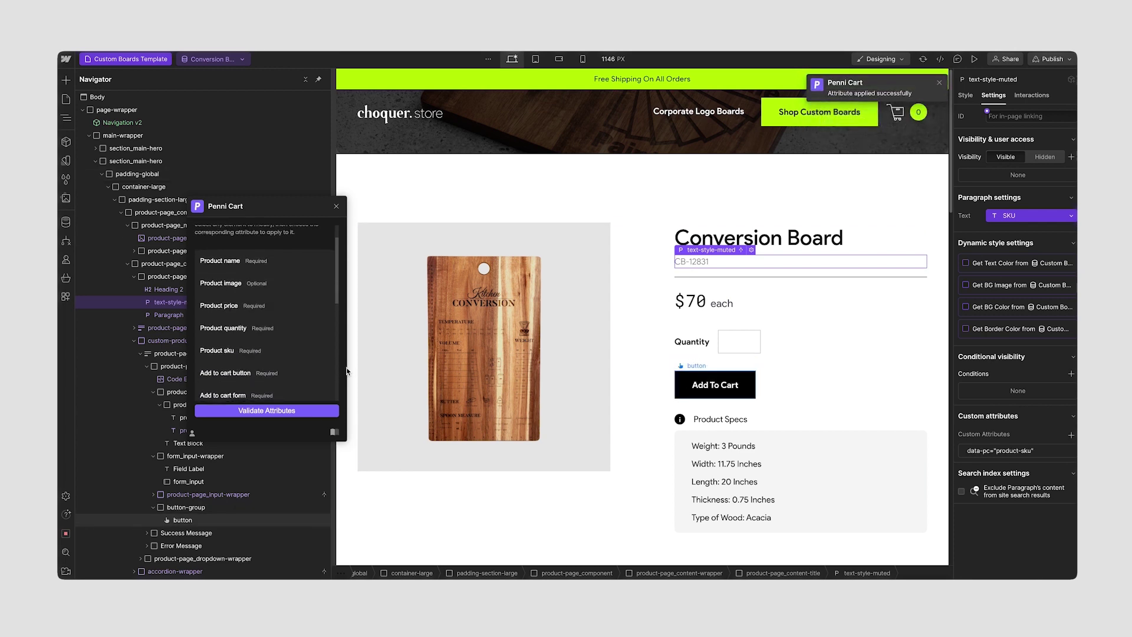
click(238, 372)
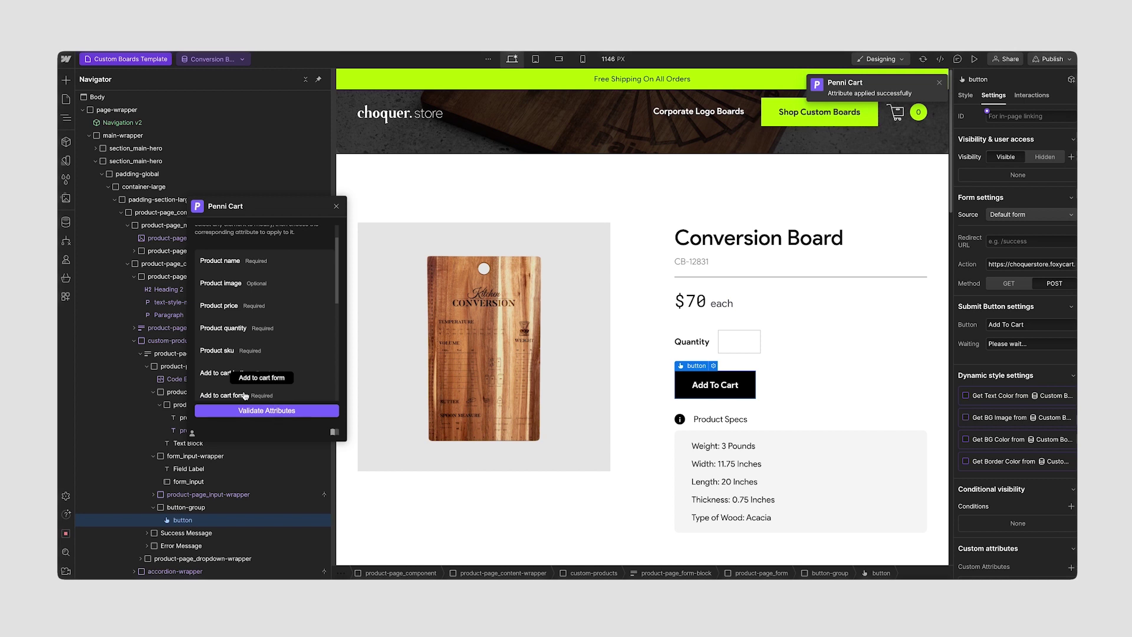
scroll(224, 377, down, 1)
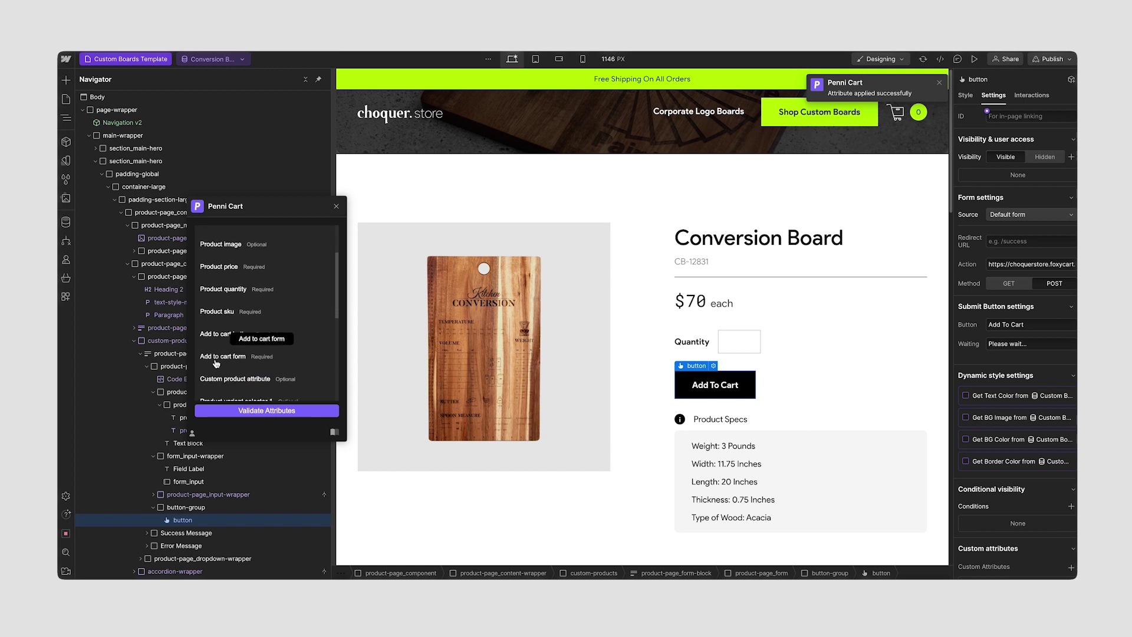
click(274, 411)
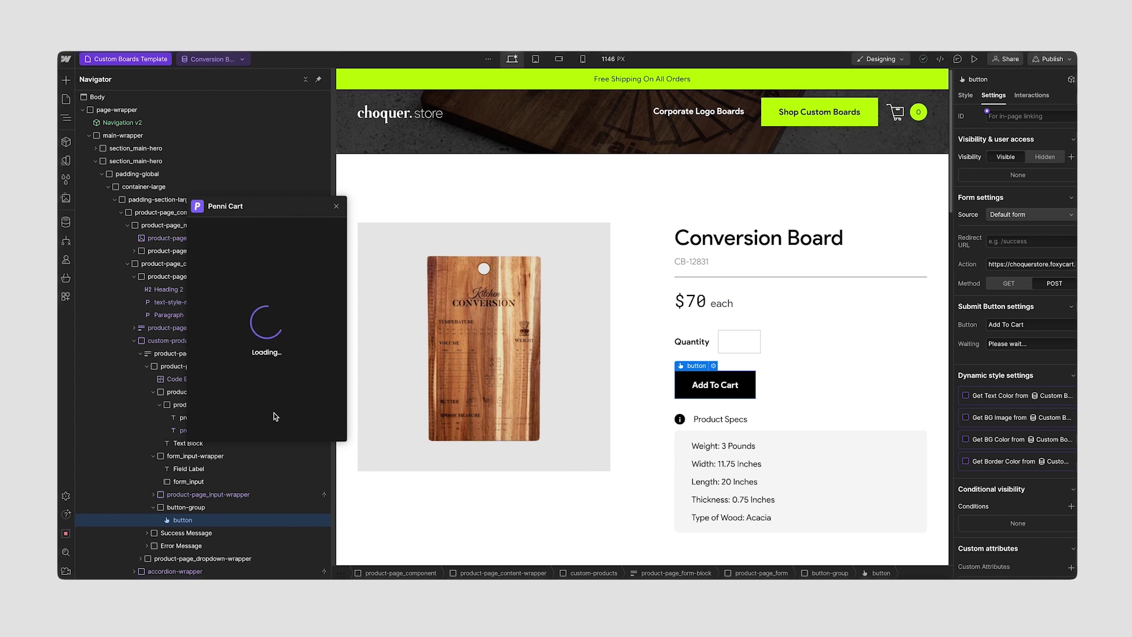
Tag product-page_form-block as the Penni Cart Add to cart form and re-validate the attributes
mouse_move(339, 295)
mouse_down()
mouse_move(340, 265)
mouse_move(332, 311)
mouse_up()
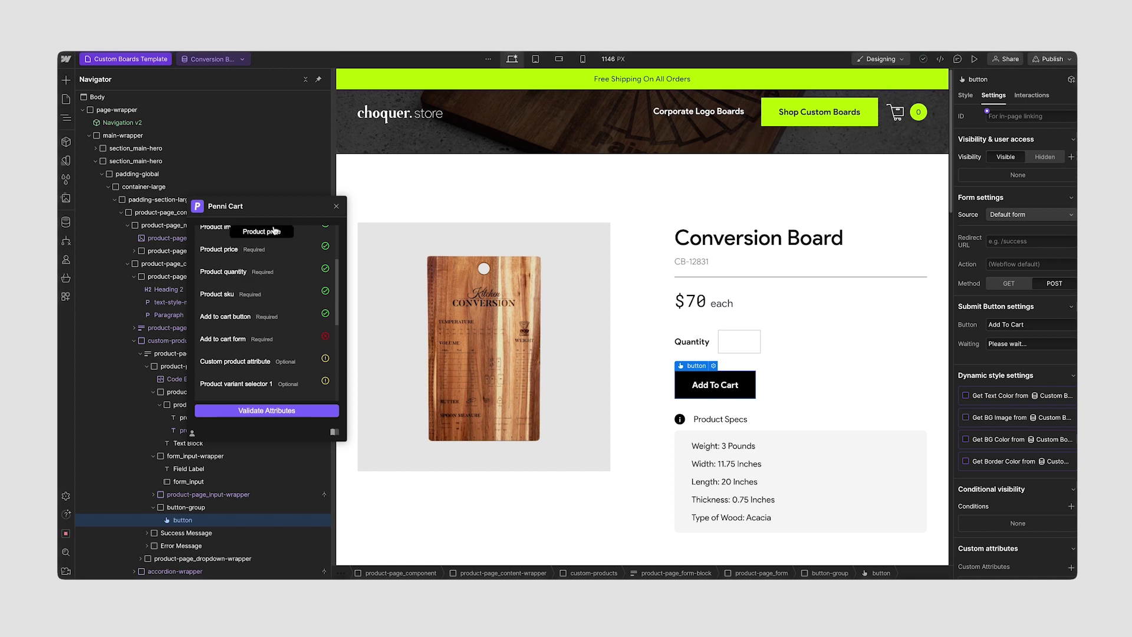
drag(272, 211, 493, 215)
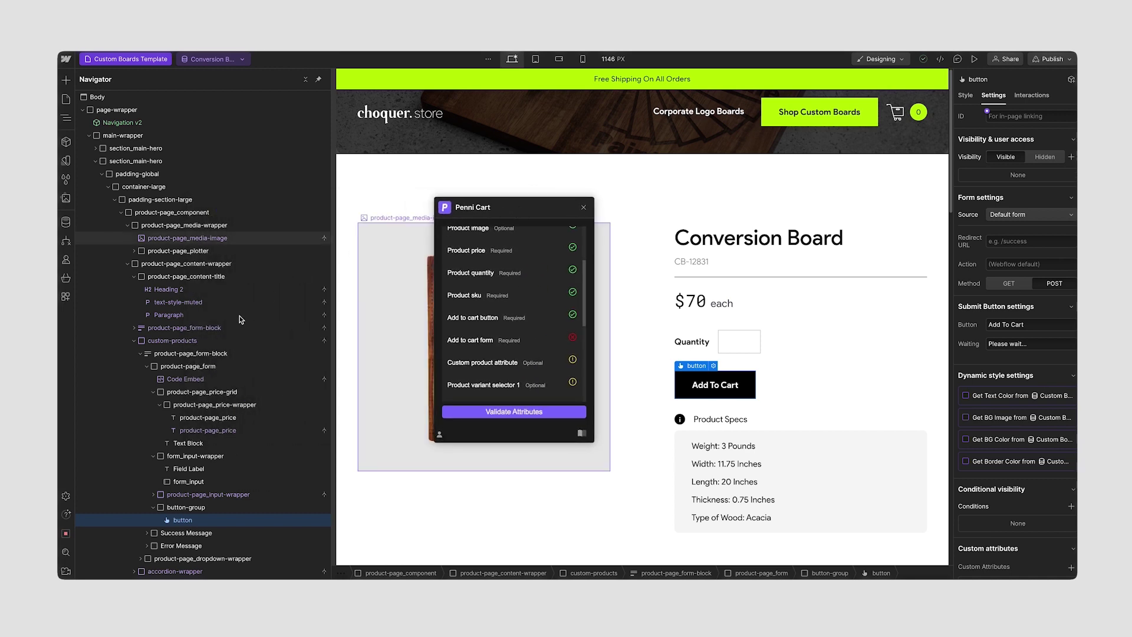
click(224, 328)
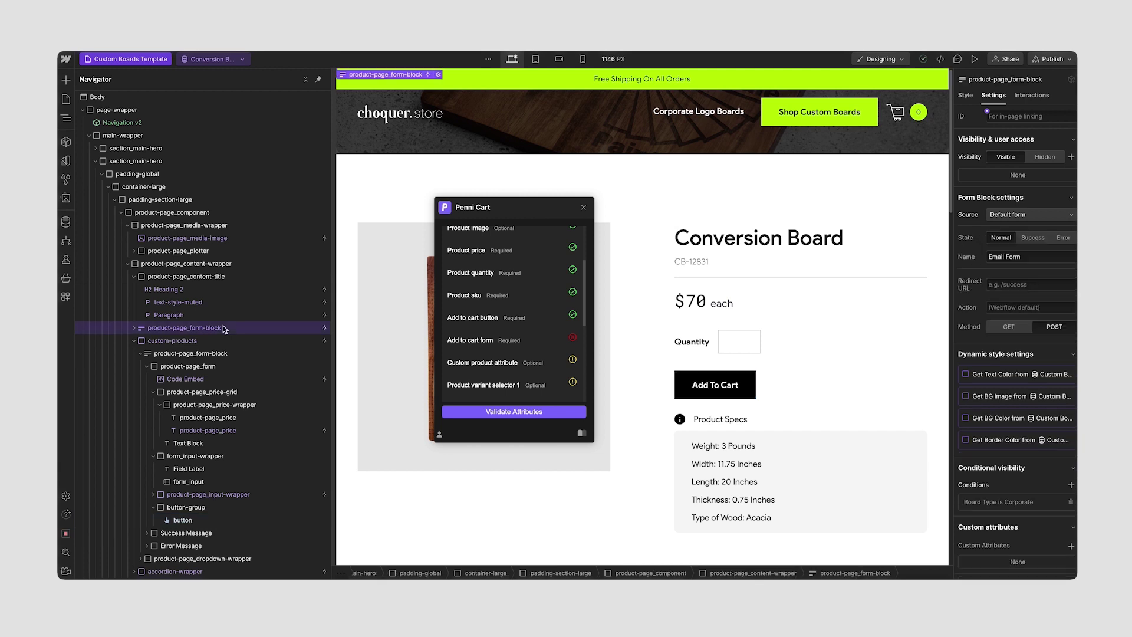
click(487, 341)
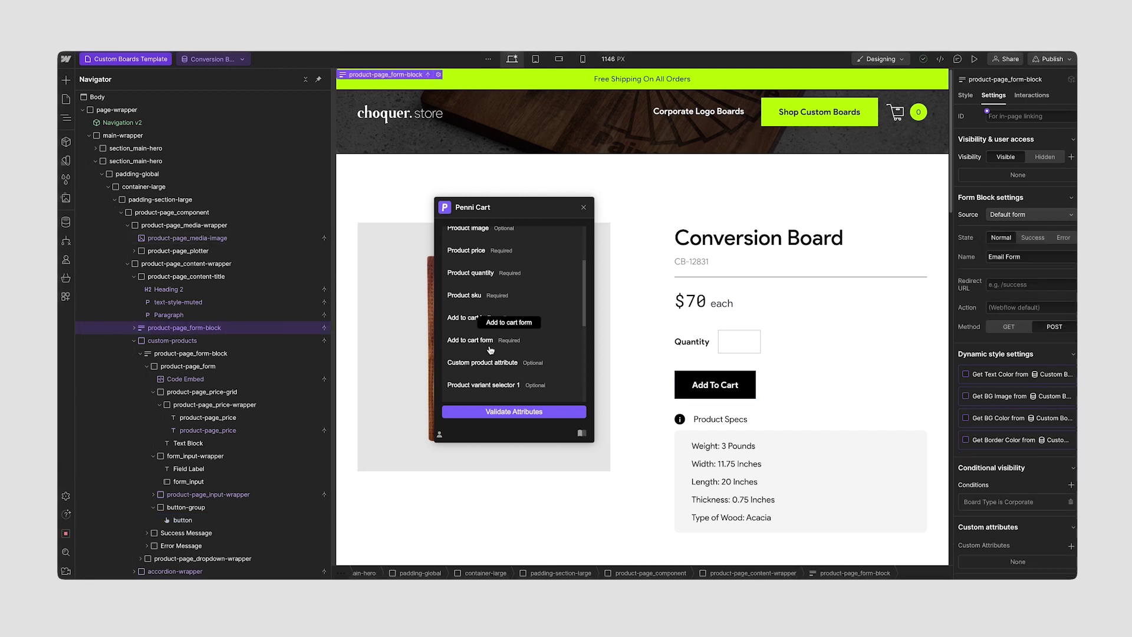
click(516, 412)
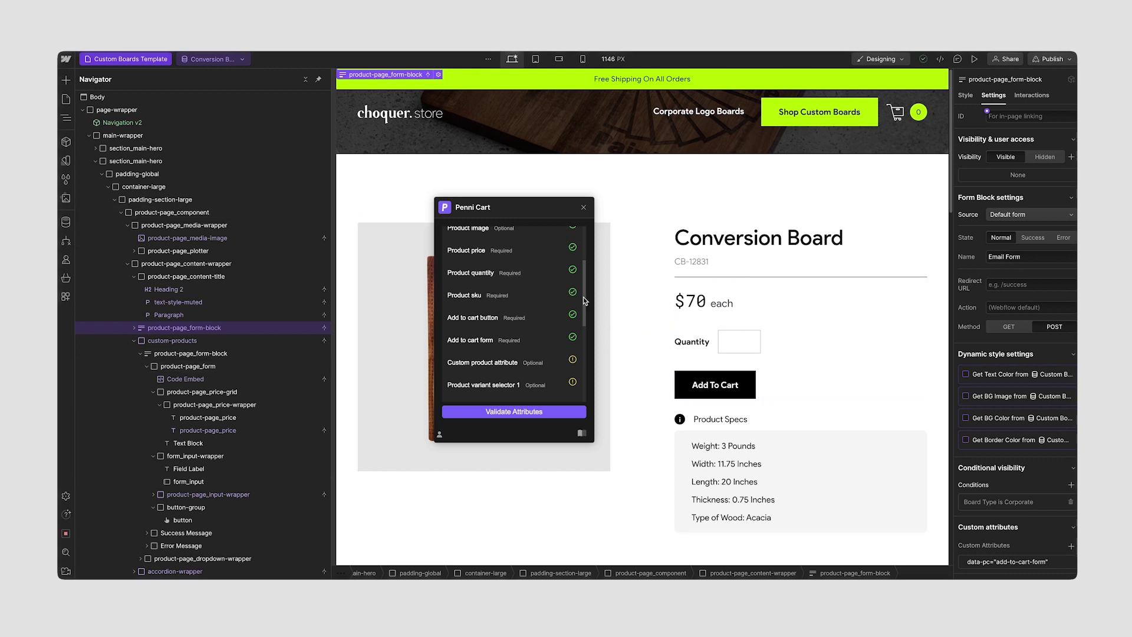
drag(584, 300, 578, 332)
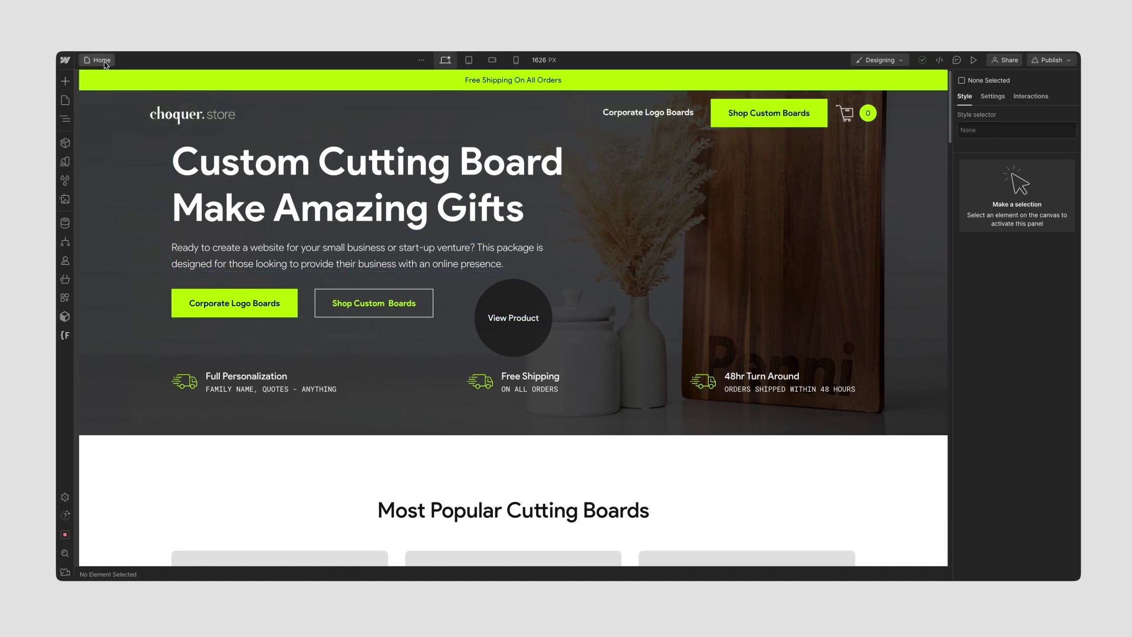
Open the pennicart-bag page, copy Penni Cart's Pop Up Bag component, and select Body
key(p)
click(115, 176)
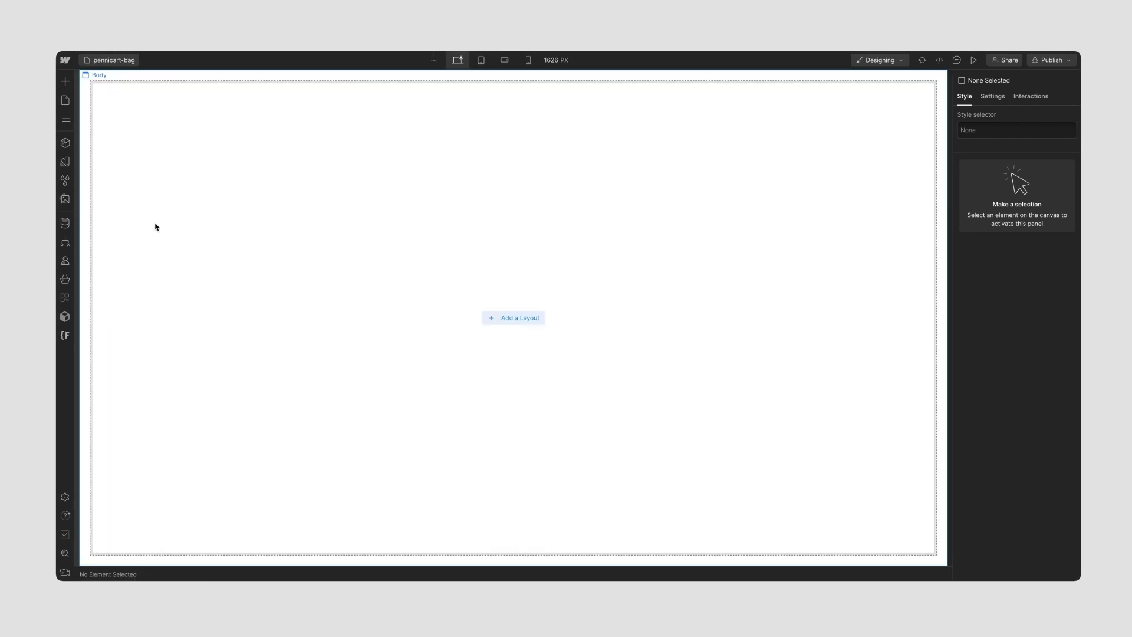
click(64, 297)
click(183, 182)
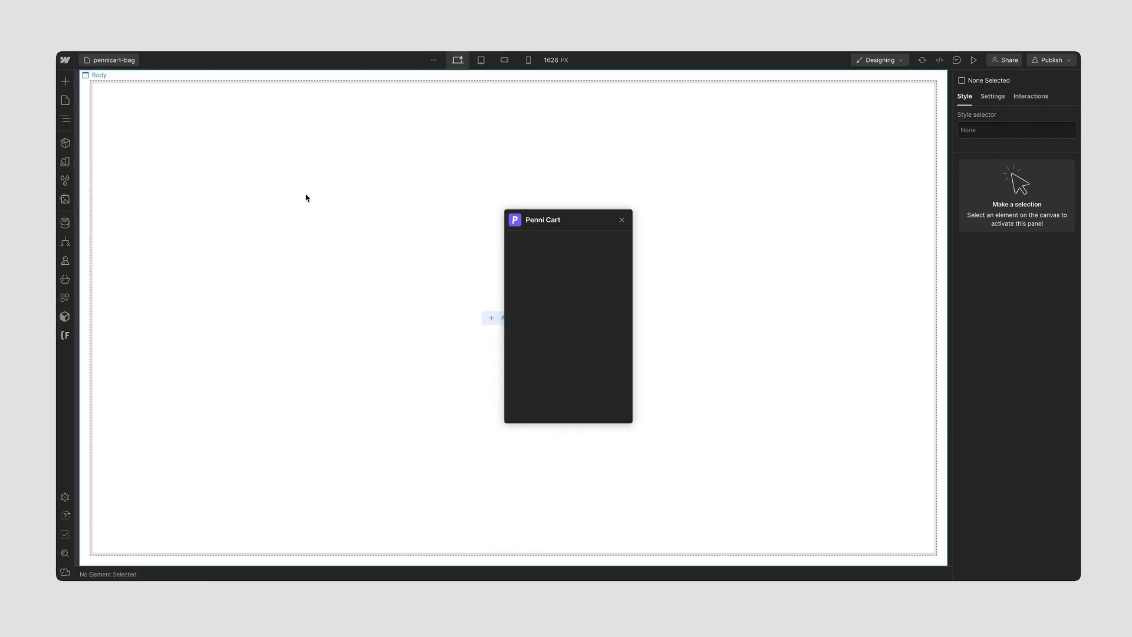
click(575, 352)
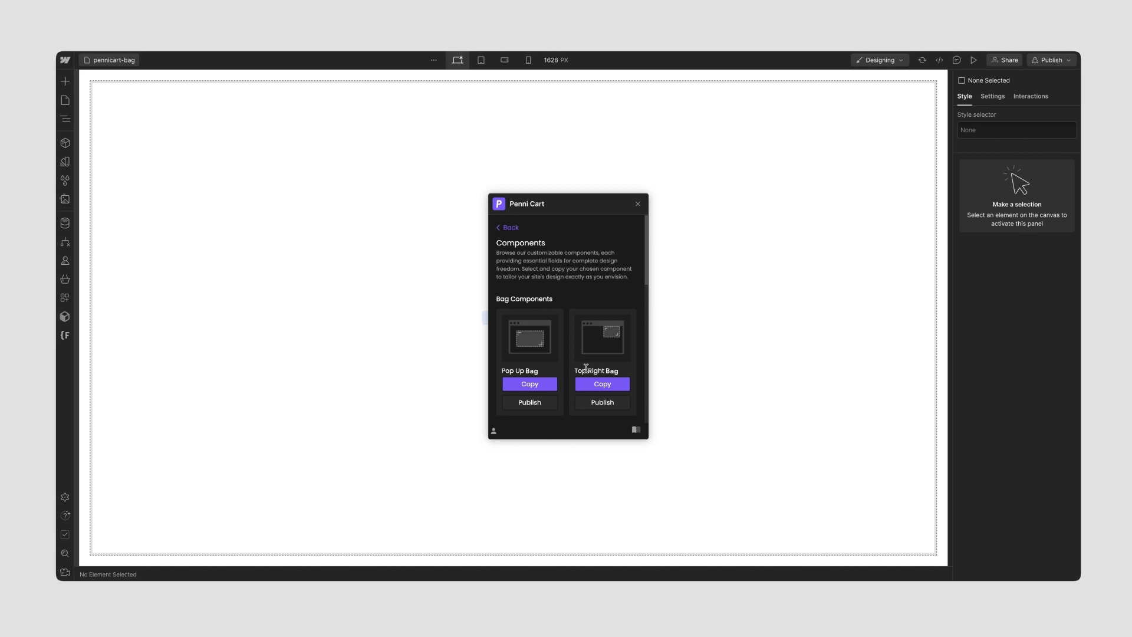
click(530, 384)
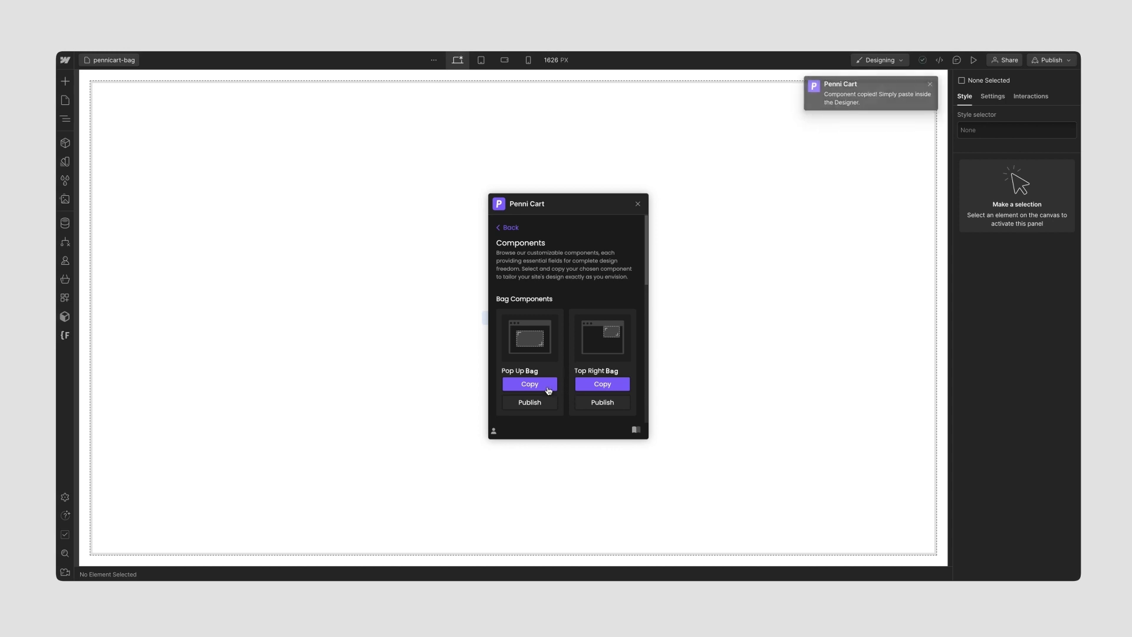
click(638, 204)
click(432, 218)
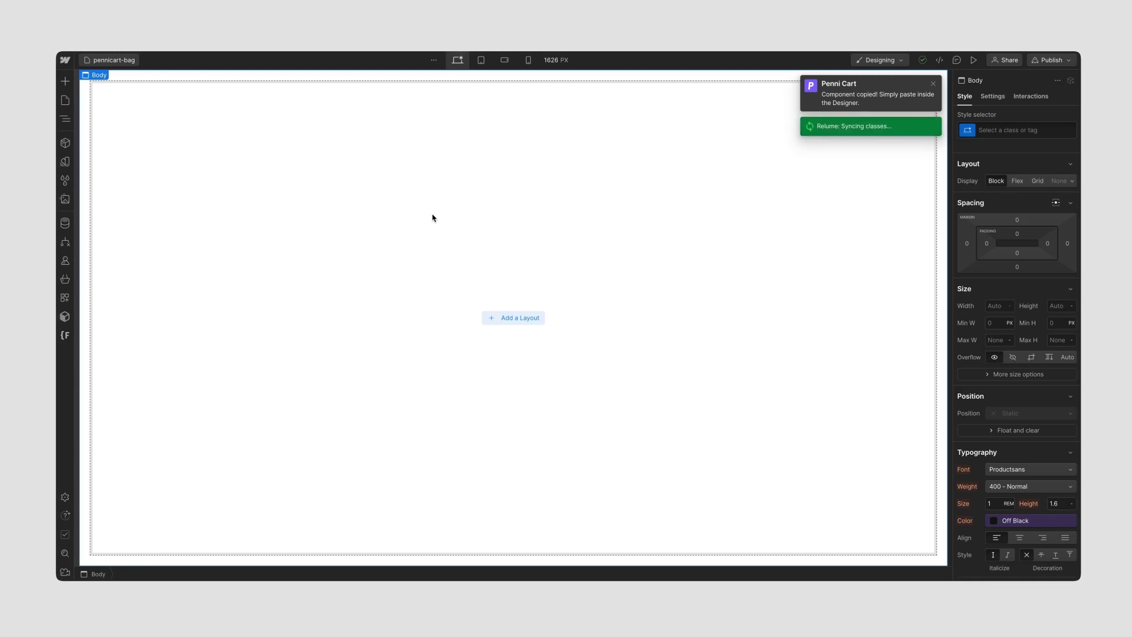
Paste the Added To Bag pop-up into Body and inspect its View Bag and Checkout buttons
key(super+v)
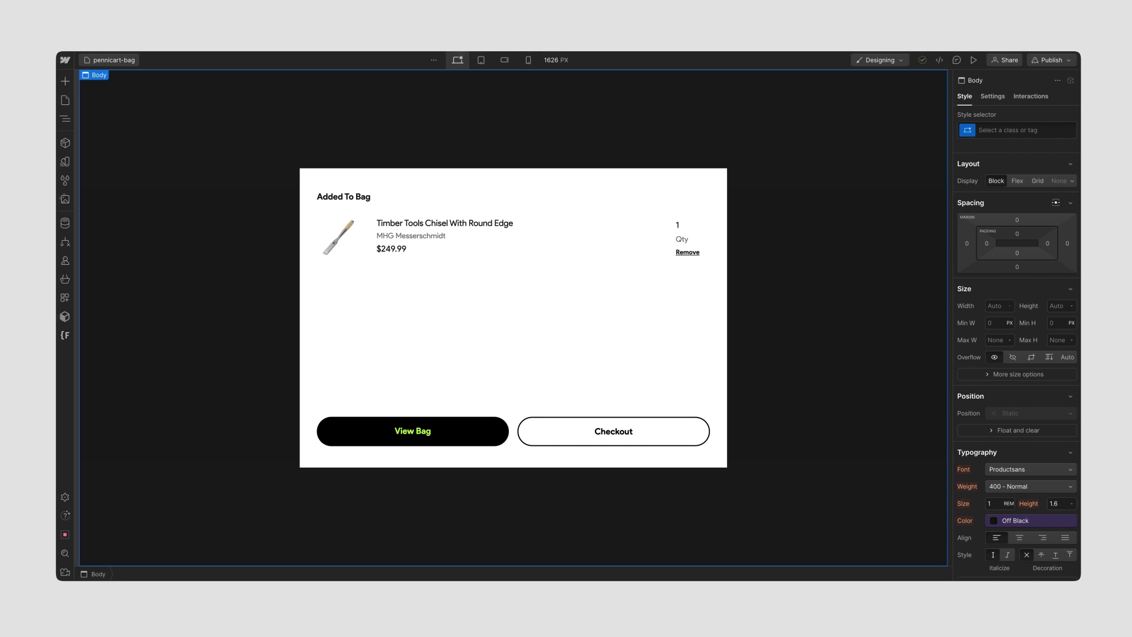
click(413, 431)
click(1069, 130)
click(613, 431)
click(341, 111)
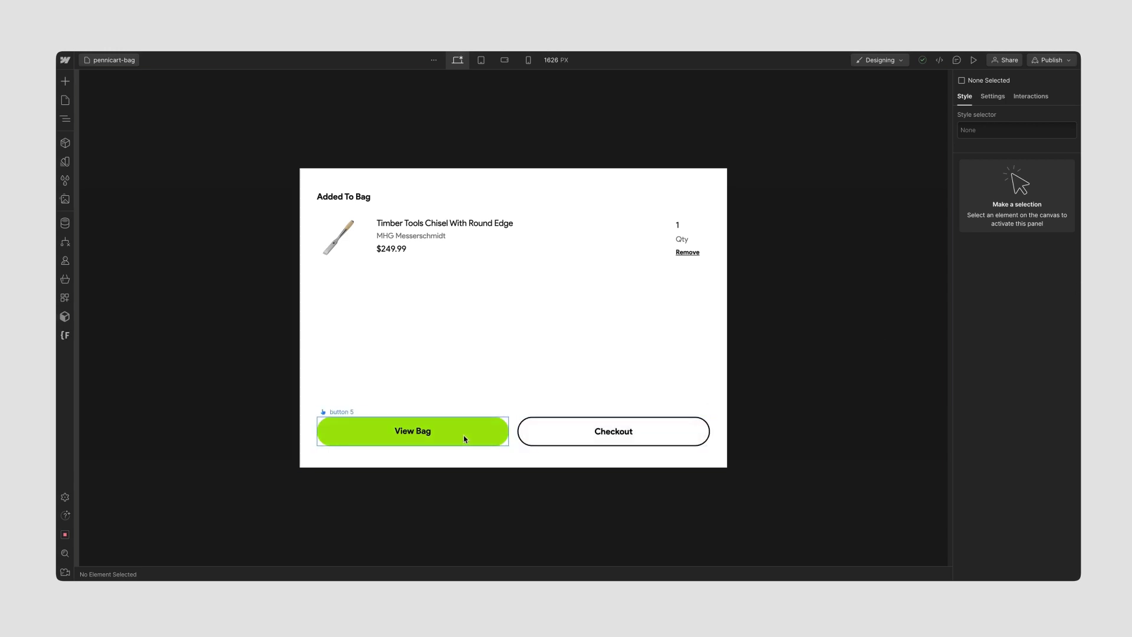
Publish the Pop Up Bag template from Penni Cart's Components page and close the extension
click(66, 300)
click(188, 181)
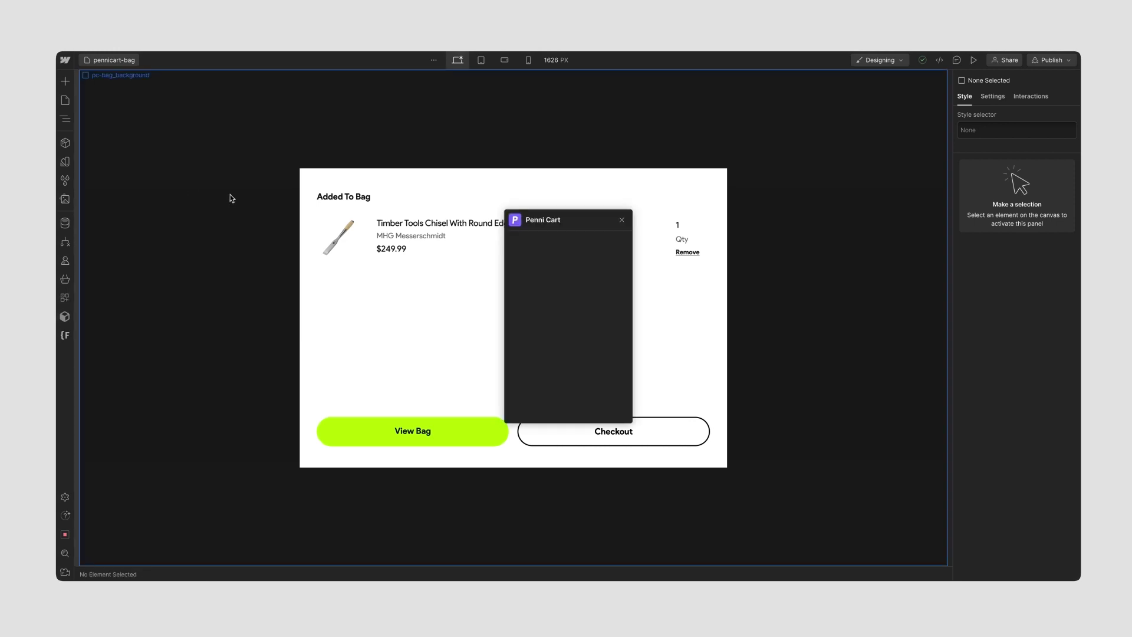
click(569, 352)
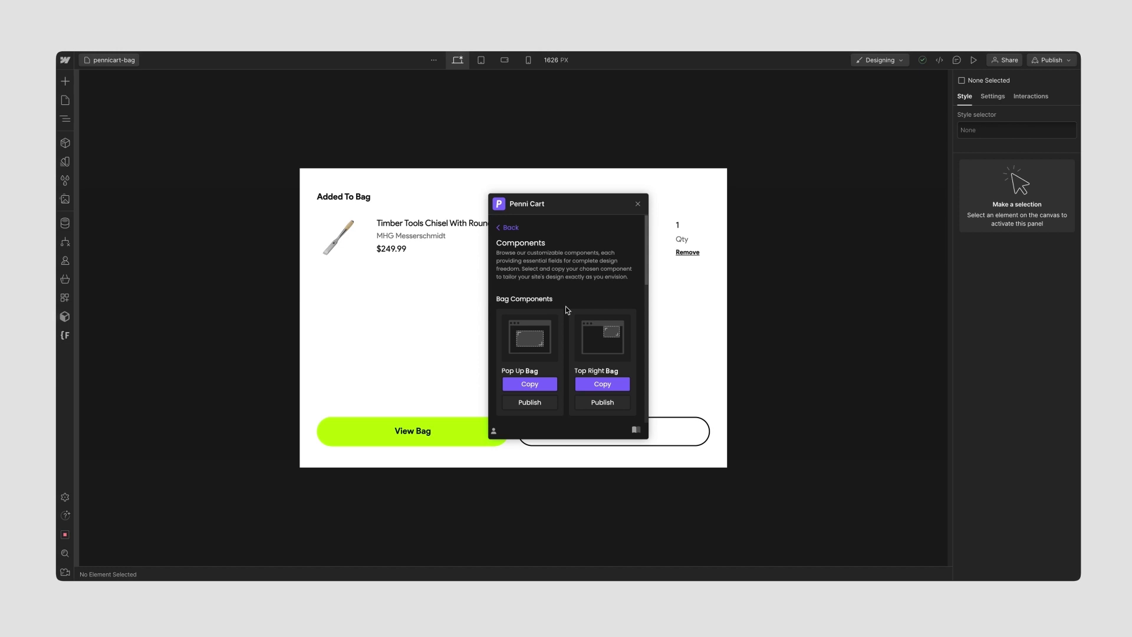
click(549, 407)
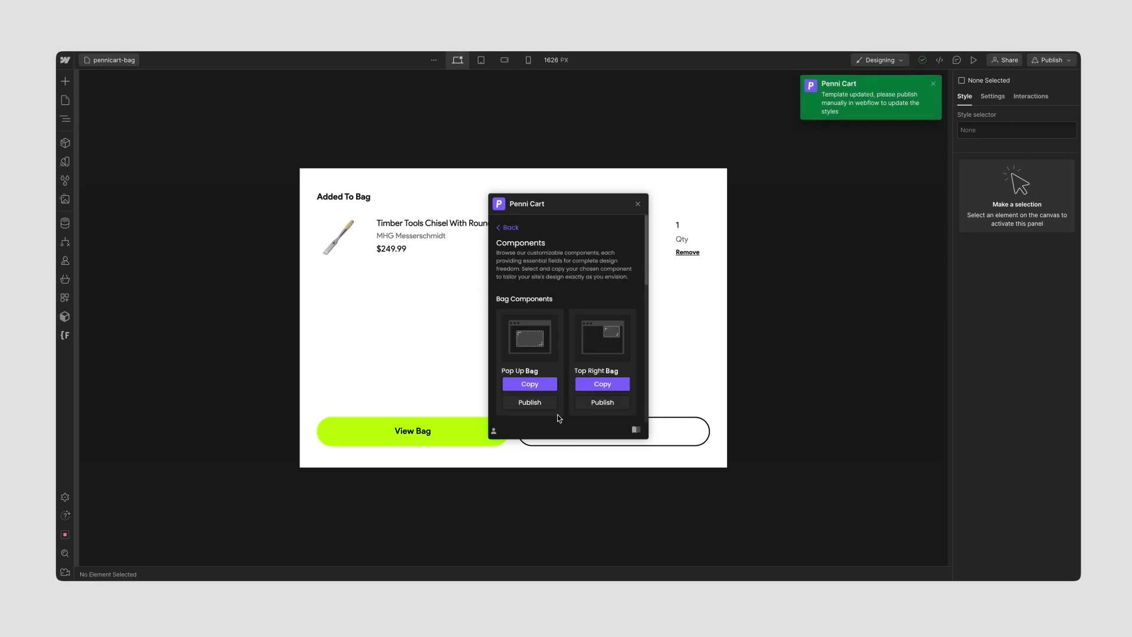
click(637, 203)
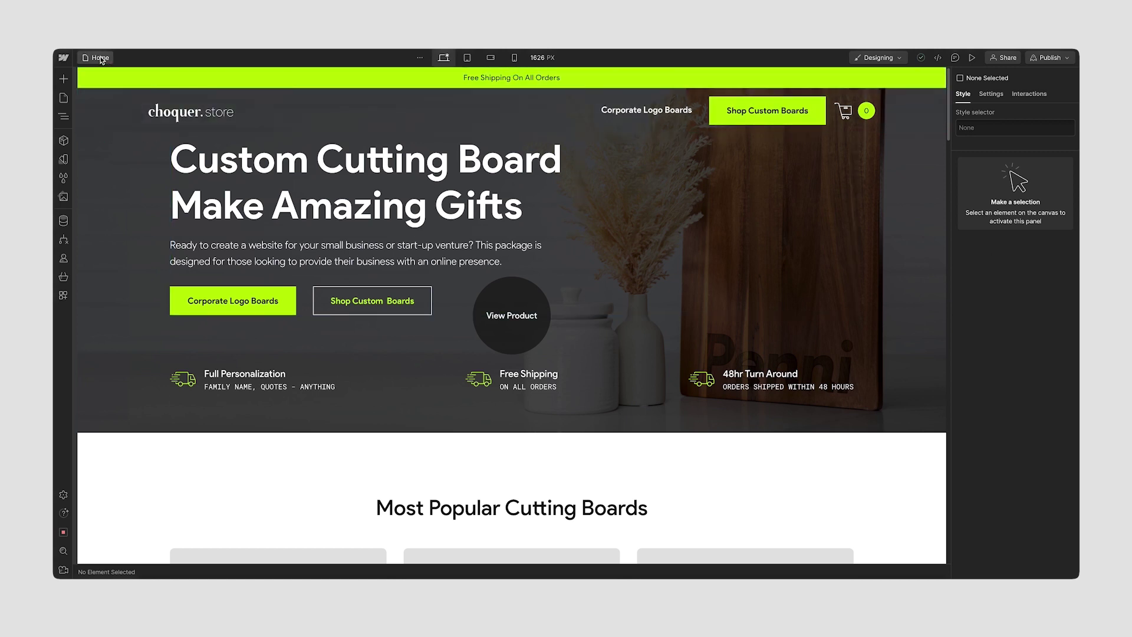
Open the pennicart-cart page and add a page-wrapper Div Block to its body
key(p)
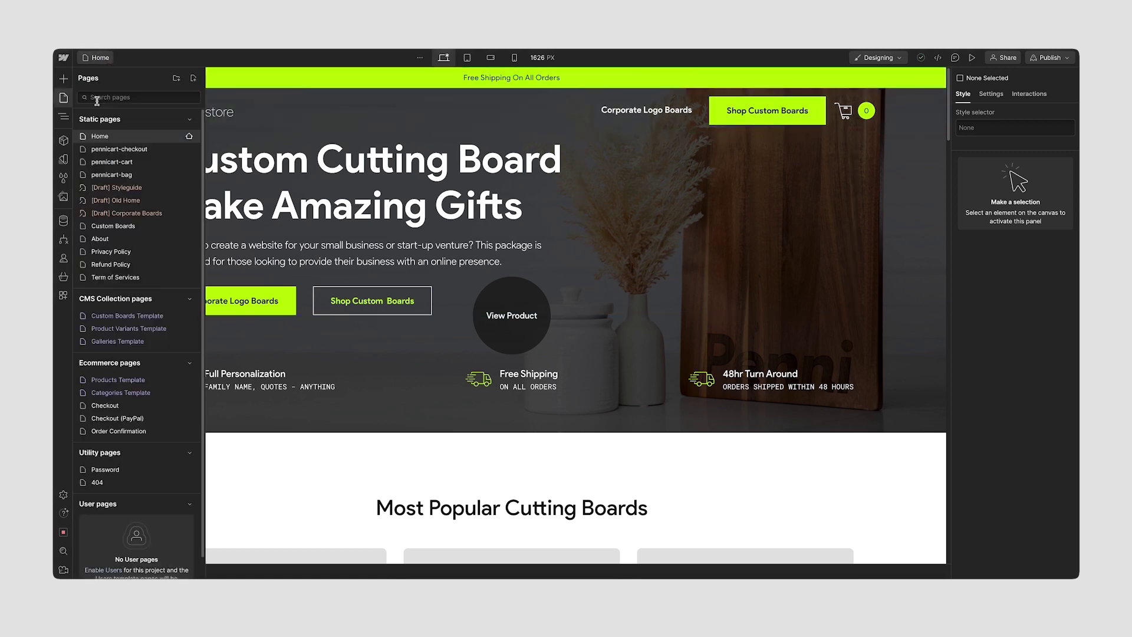
click(115, 160)
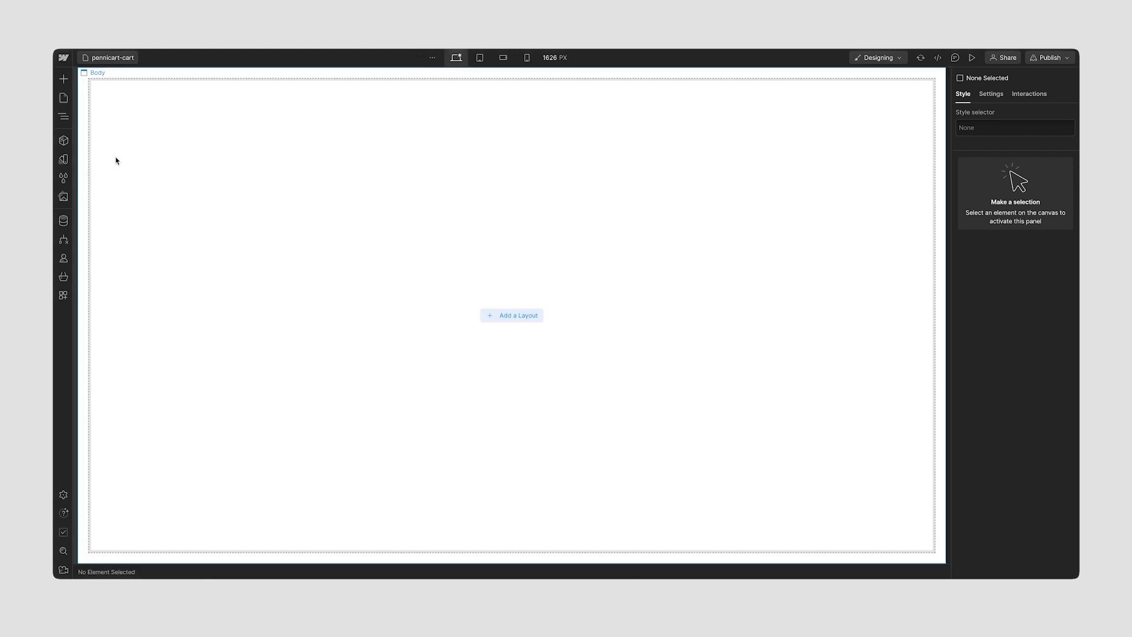
click(183, 155)
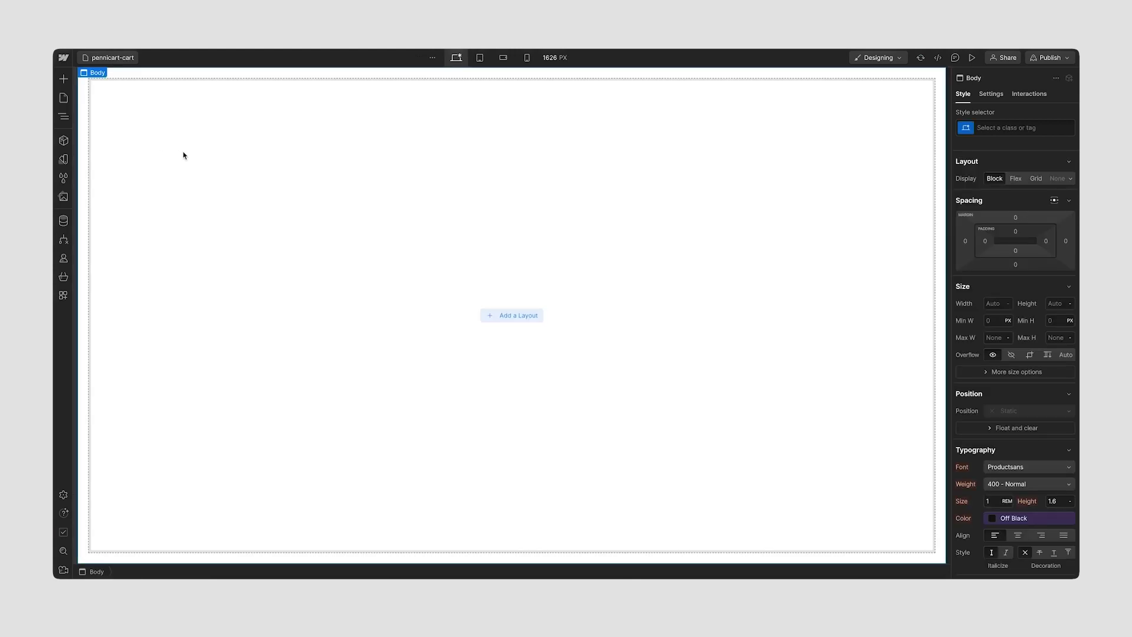
key(ctrl+e)
text(d)
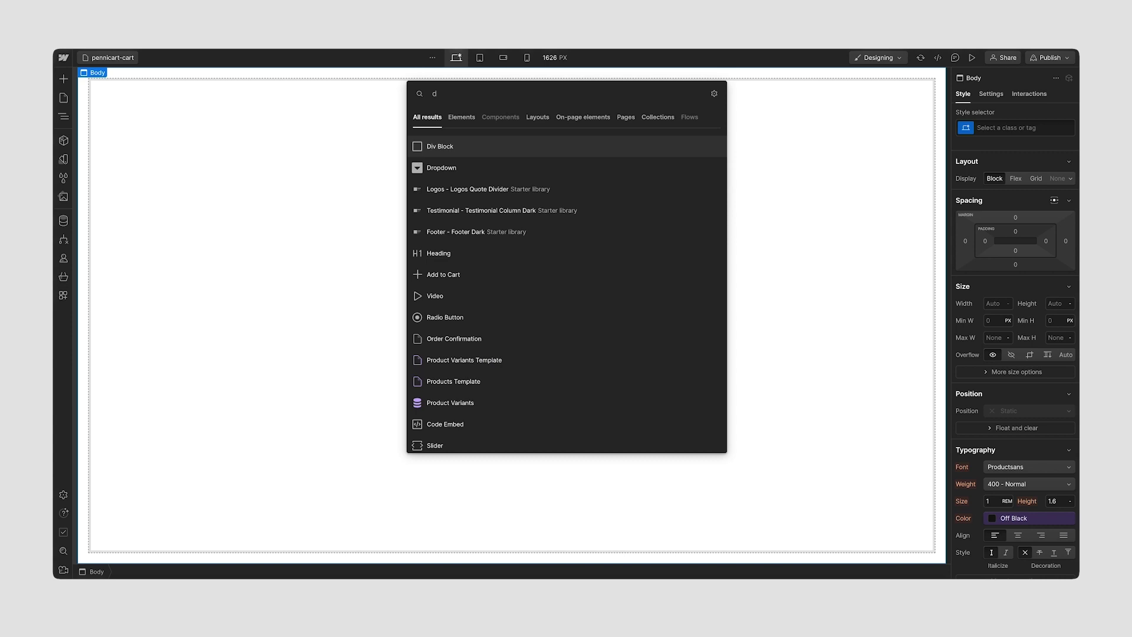
text(iv)
key(Return)
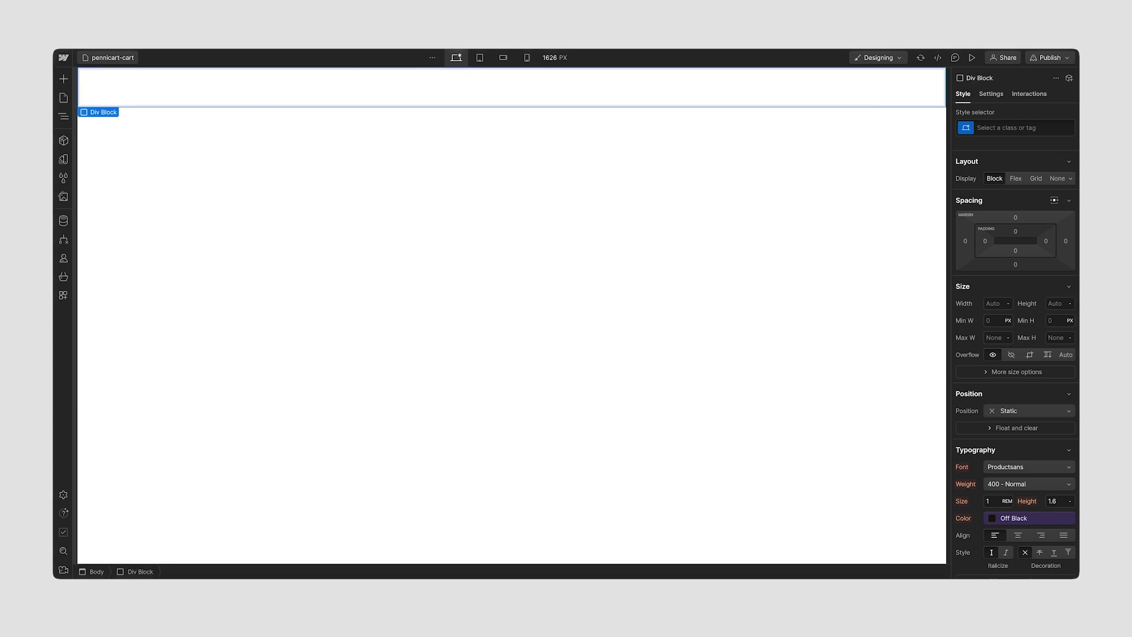
key(ctrl+Return)
text(page-wrap)
key(Down)
key(Return)
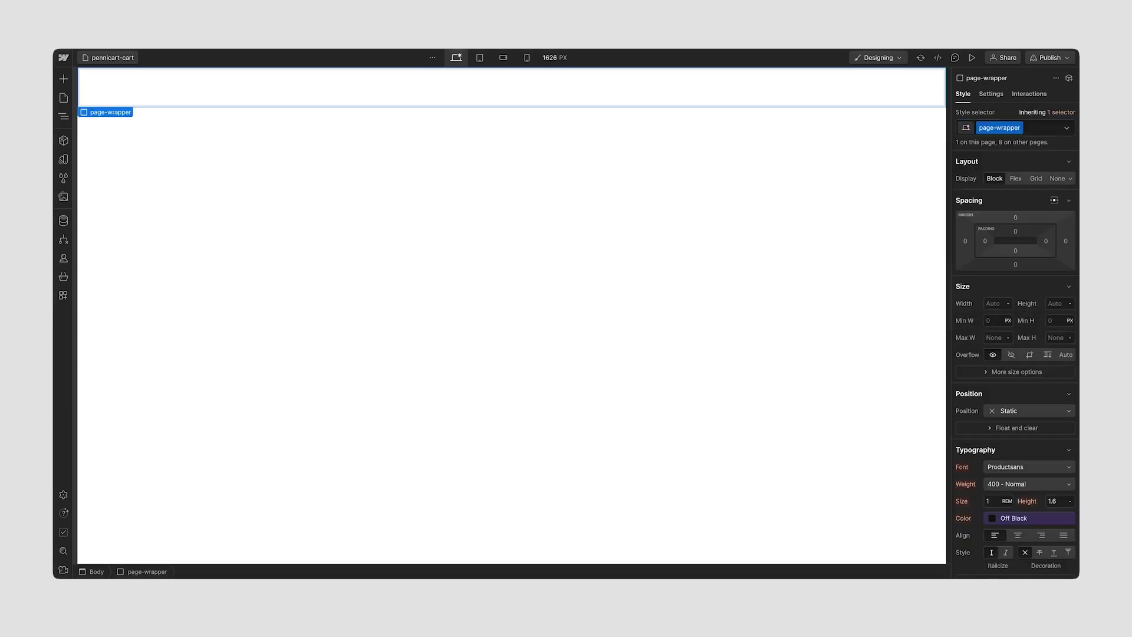
Insert the Navigation v2 component and add a main-wrapper Div Block after it
key(shift+a)
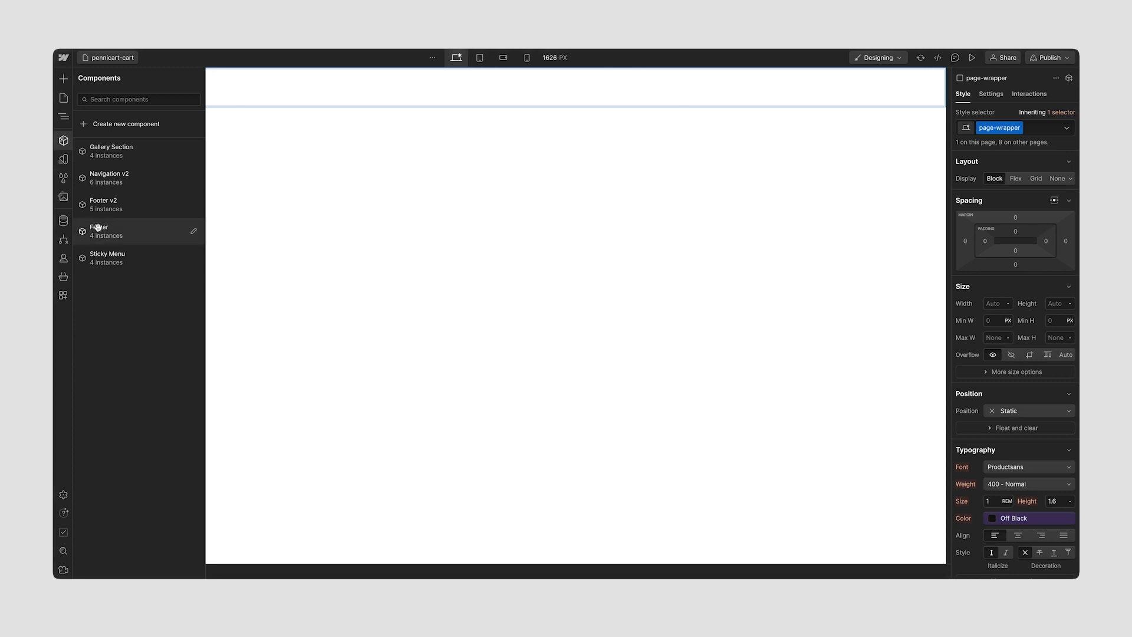
click(121, 189)
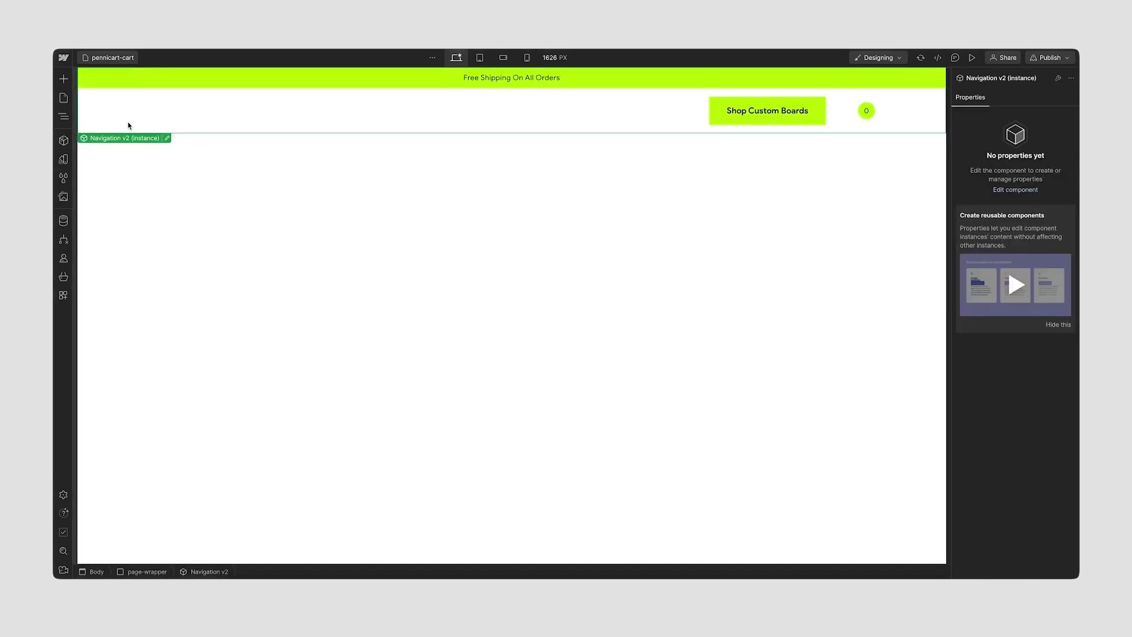
key(z)
key(ctrl+e)
text(d)
key(Return)
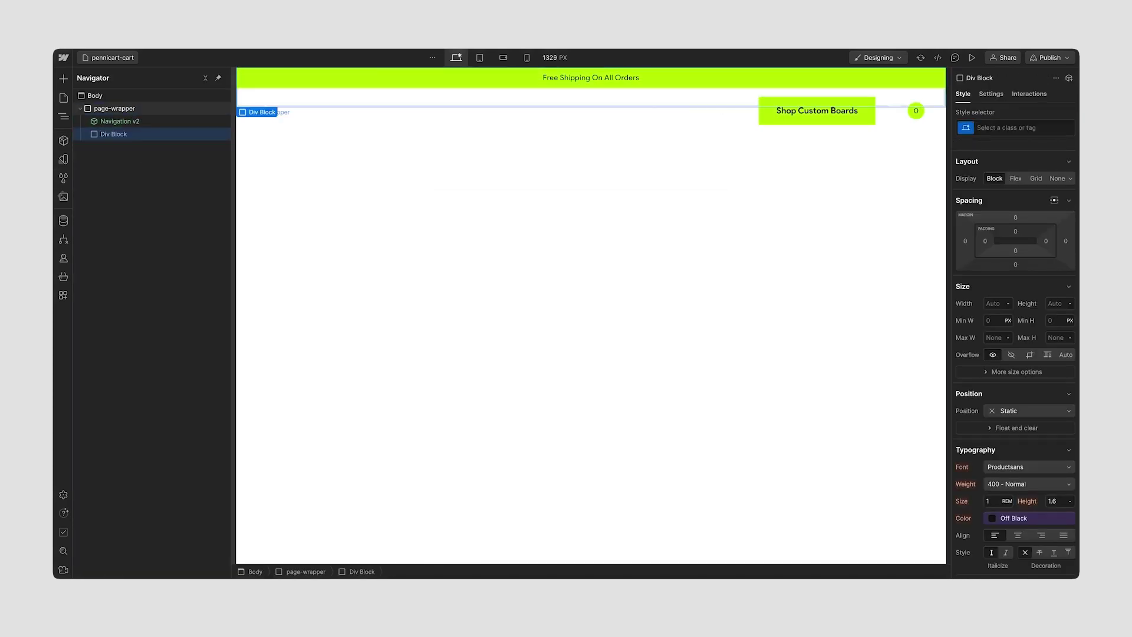
key(ctrl+Return)
text(main-)
key(Return)
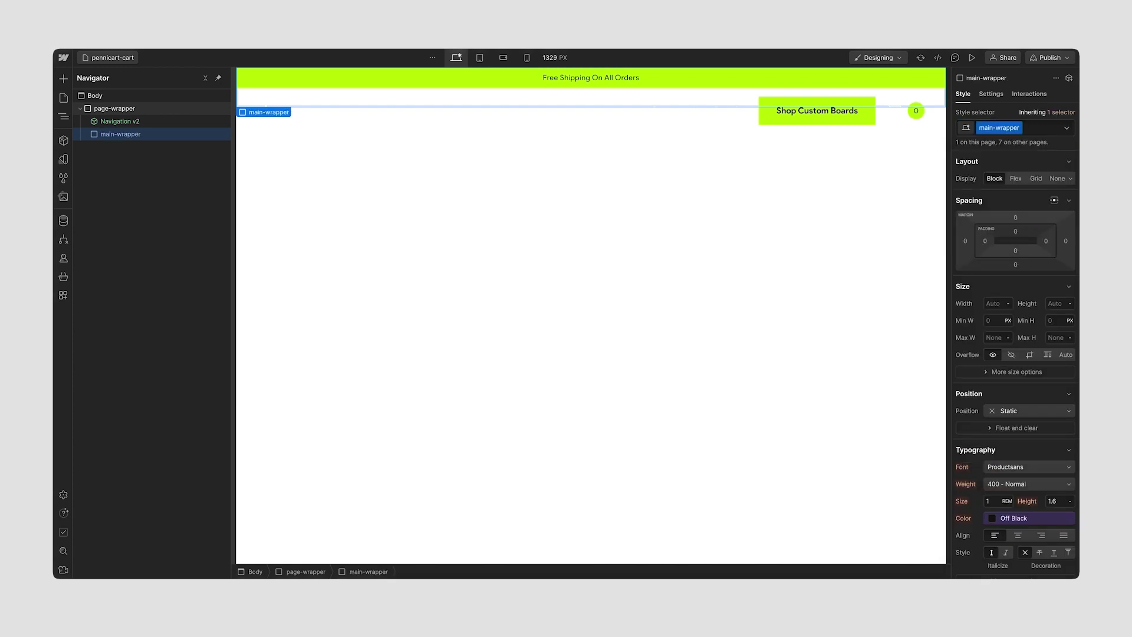
Add a section_cart Div Block inside main-wrapper
key(ctrl+e)
text(div)
key(Return)
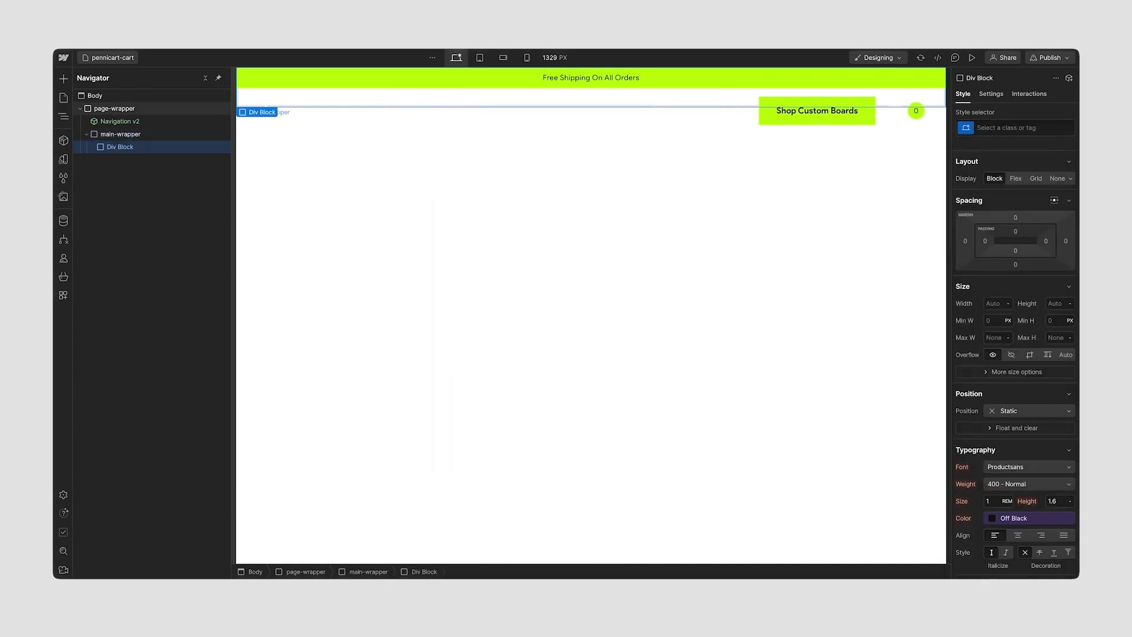
key(ctrl+Return)
text(section_)
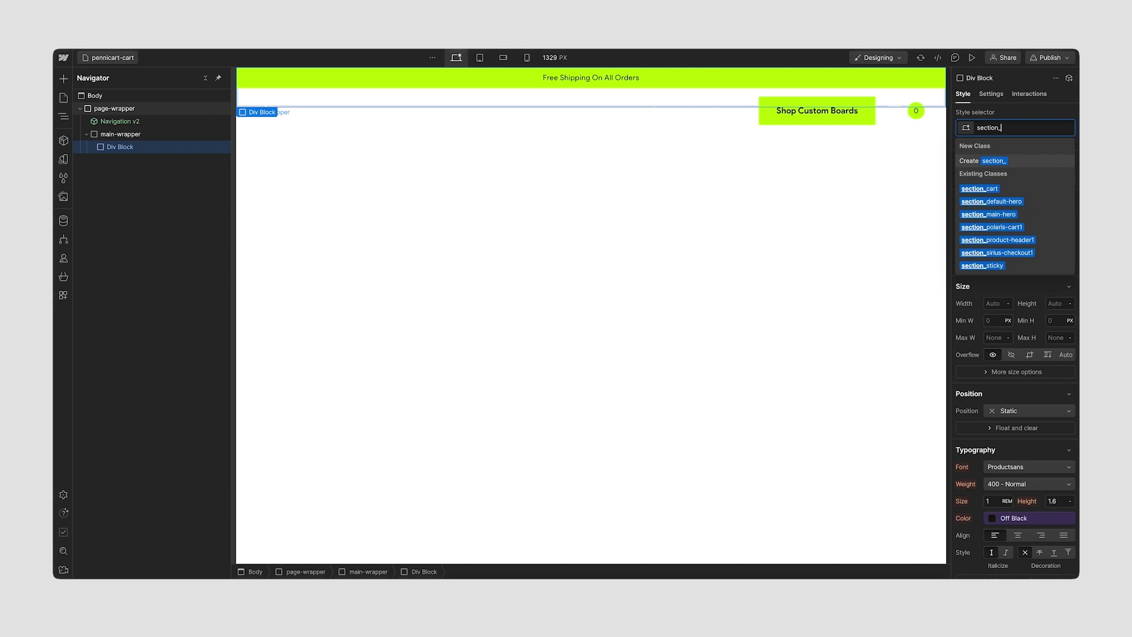
text(cart)
key(Return)
Add a padding-global Div Block inside section_cart with combo class padding-section-large
key(ctrl+e)
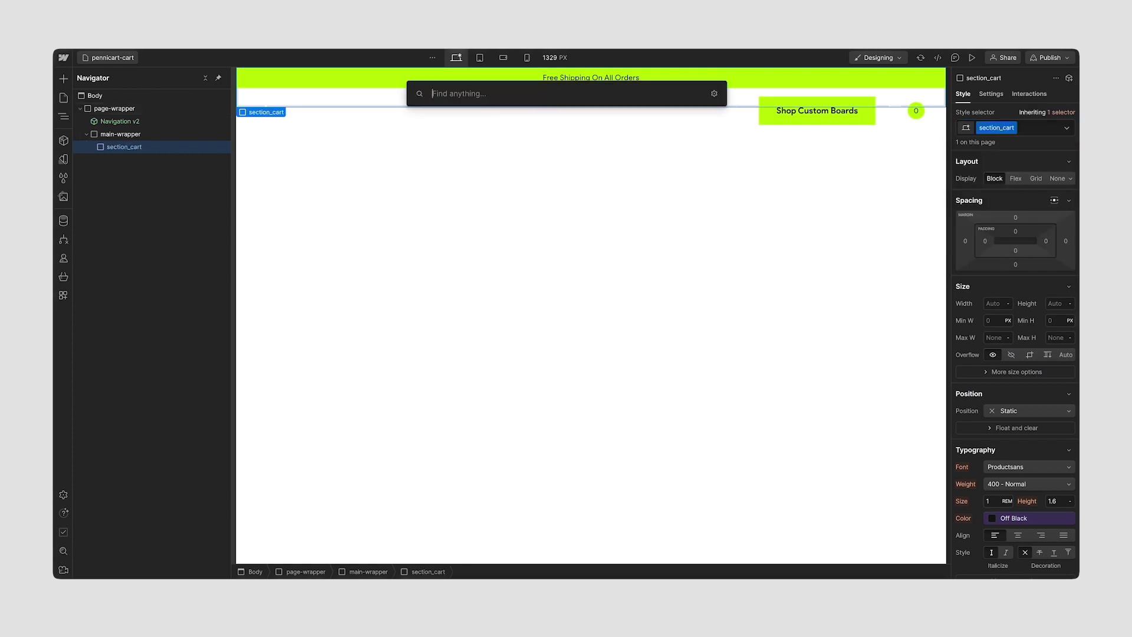
text(div)
key(Return)
key(ctrl+Return)
text(padd)
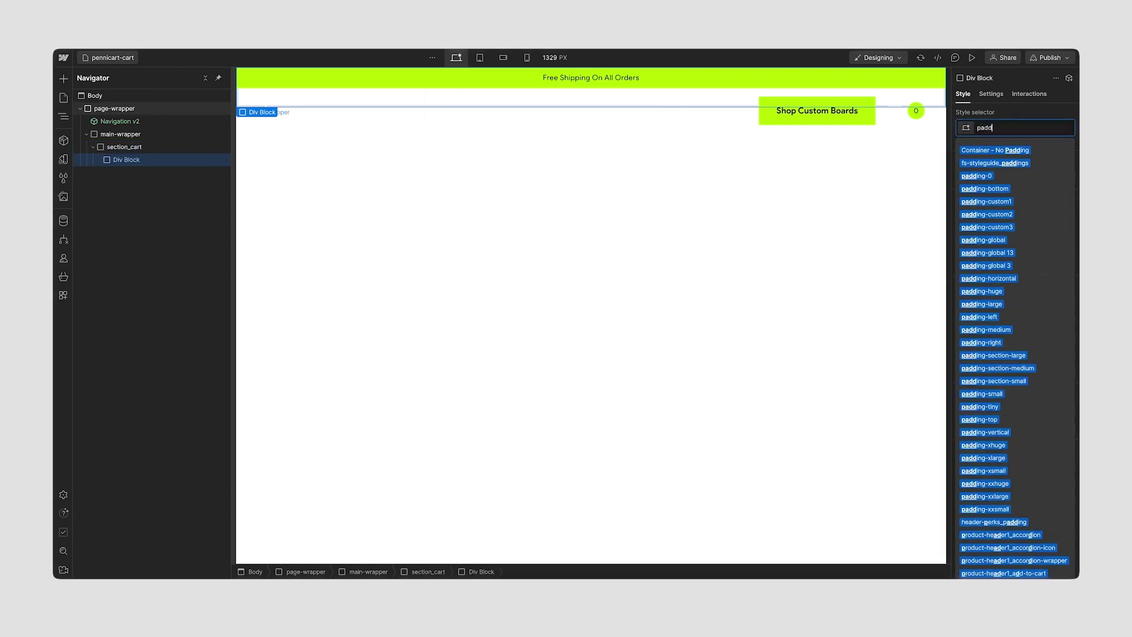
text(ing-global)
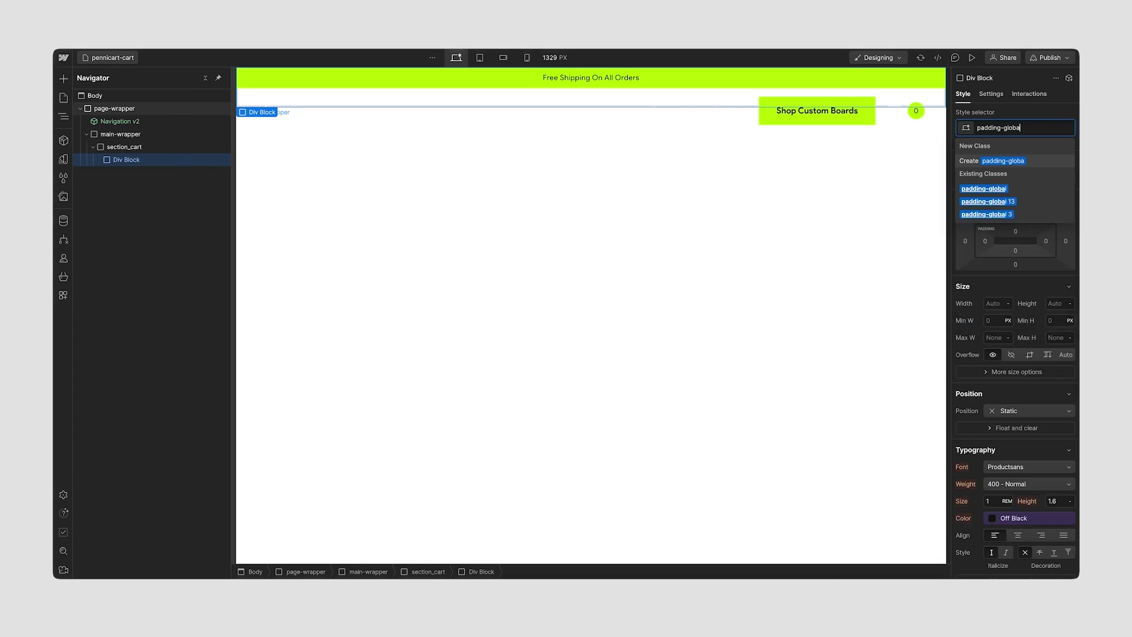
key(Return)
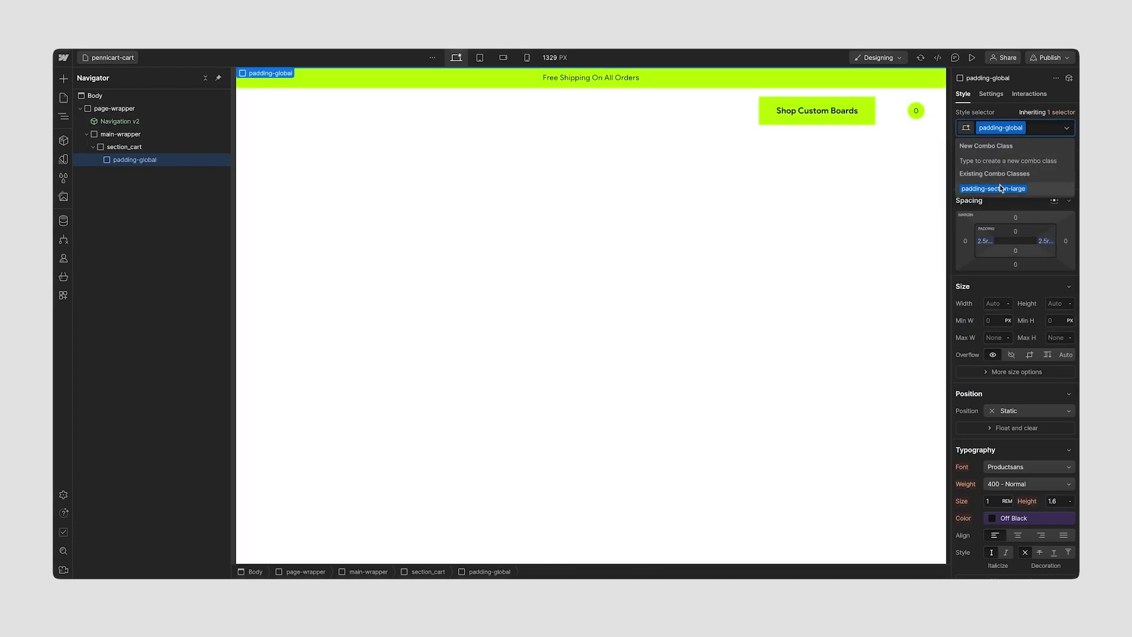
click(1032, 189)
Add a container-large Div Block inside padding-global
key(ctrl+e)
text(d)
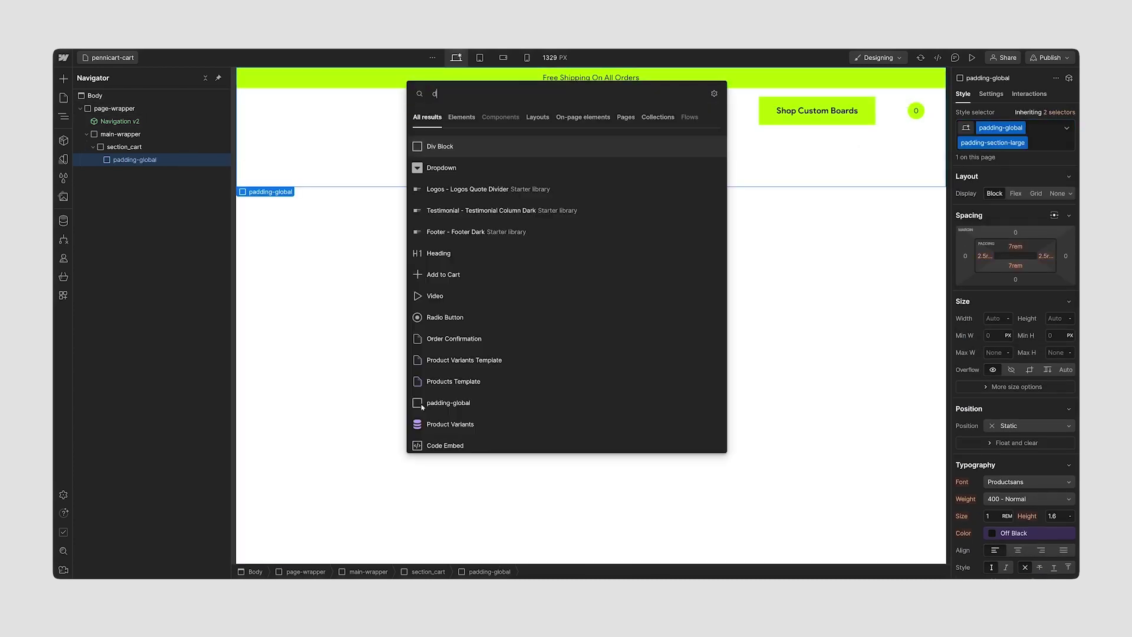
key(Return)
key(ctrl+Return)
text(container-large)
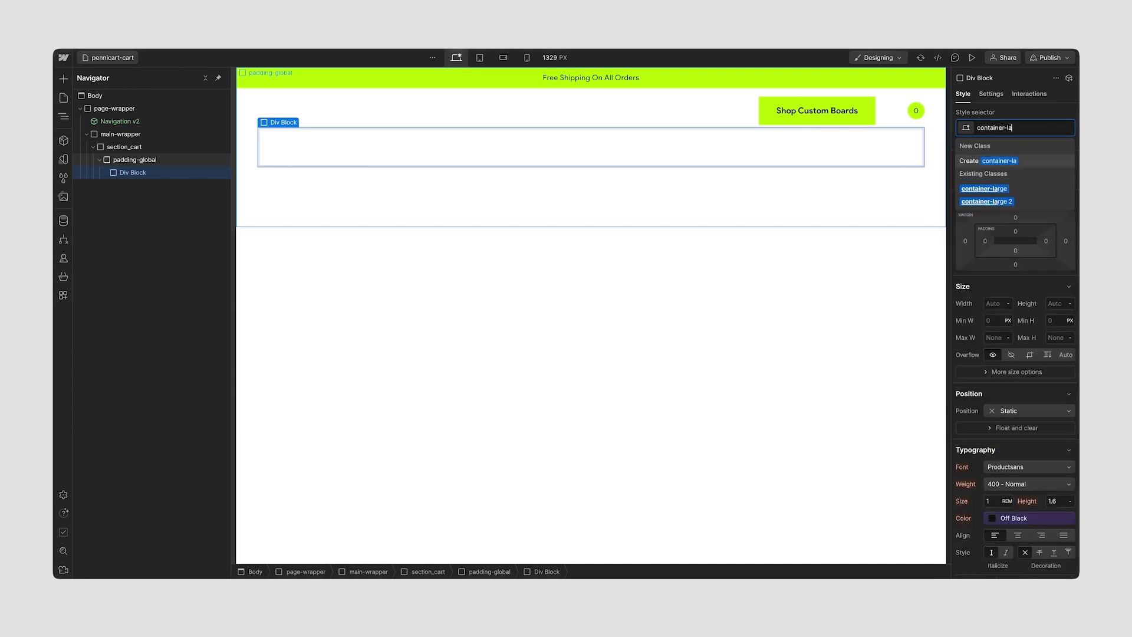
key(Return)
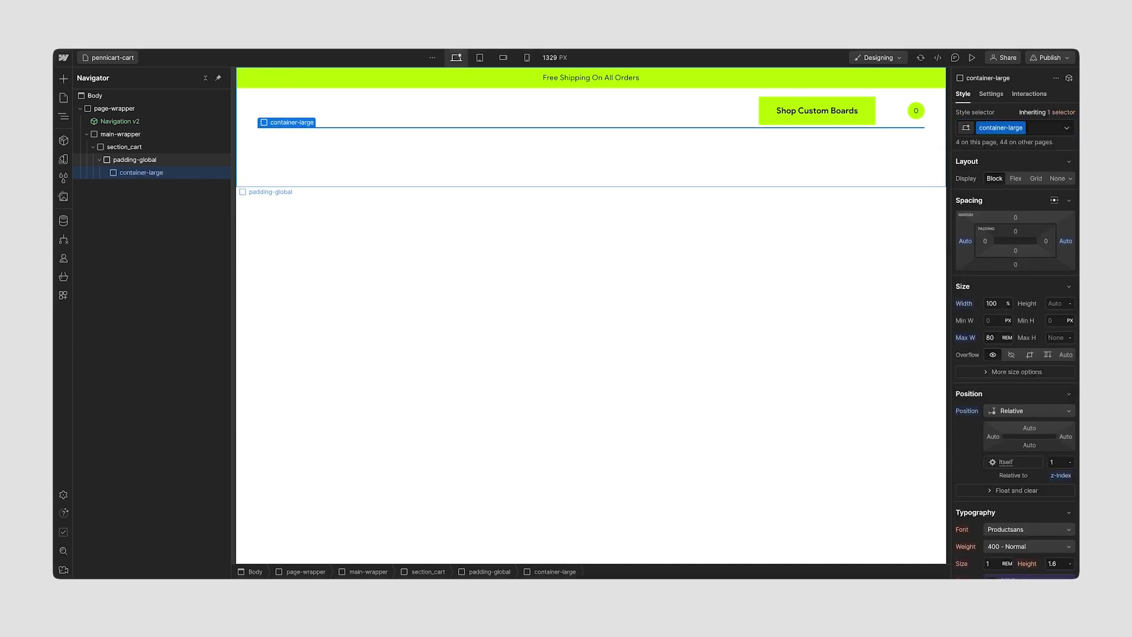
Add a Div Block classed 2-grid inside container-large
key(ctrl+e)
text(div)
key(Return)
key(ctrl+Return)
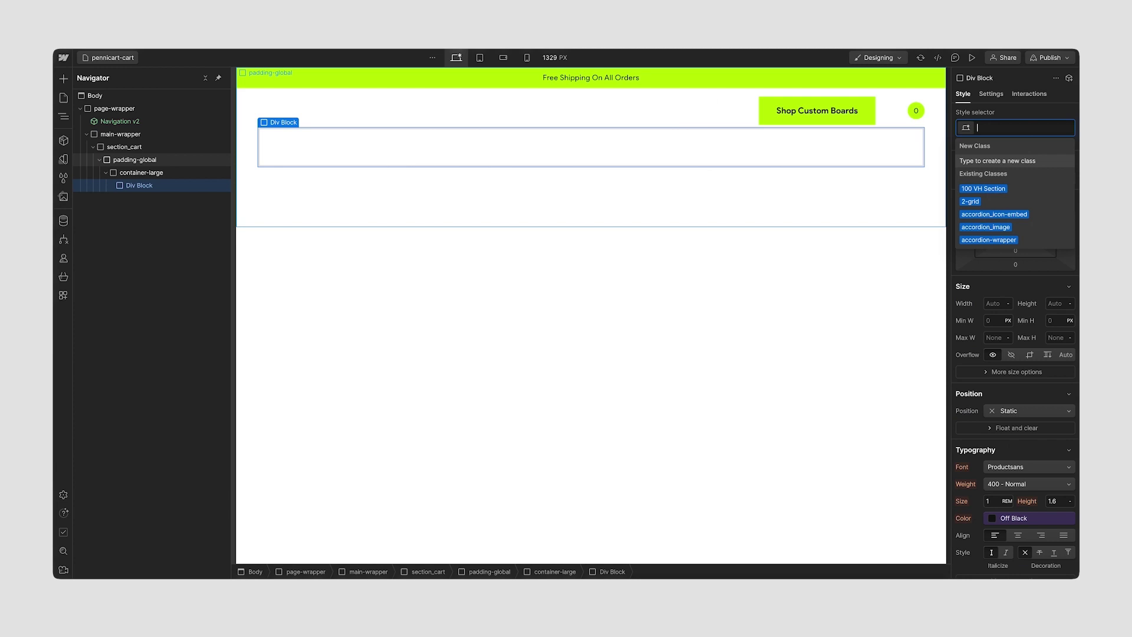
text(2-g)
key(Return)
key(Escape)
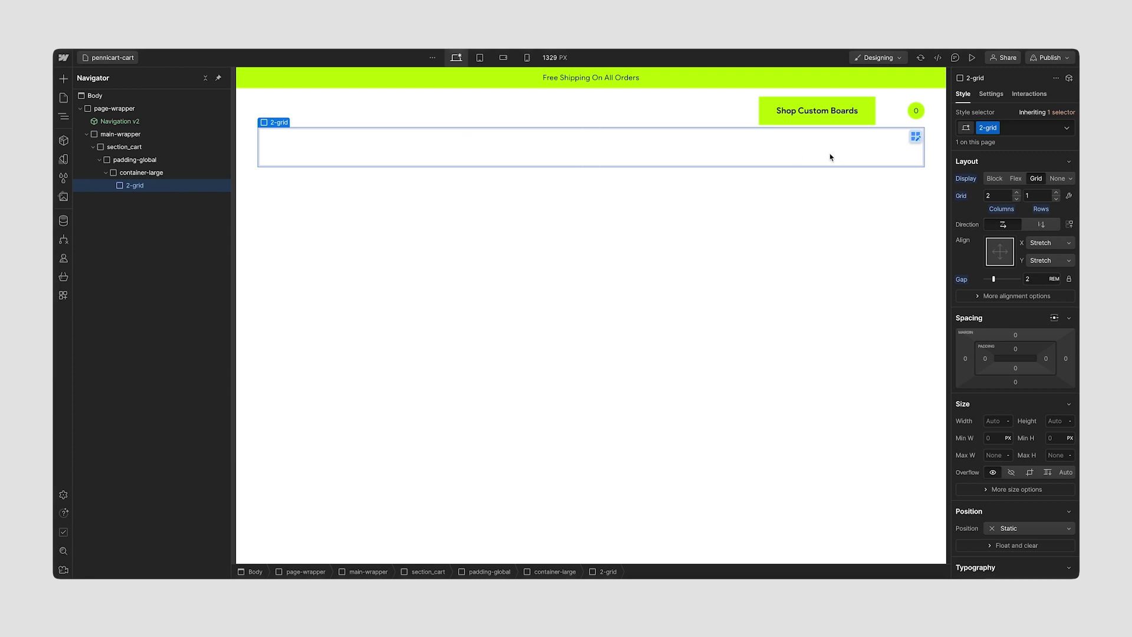
Add two Div Blocks inside 2-grid classed cart_products and cart_summary
key(ctrl+k)
text(div)
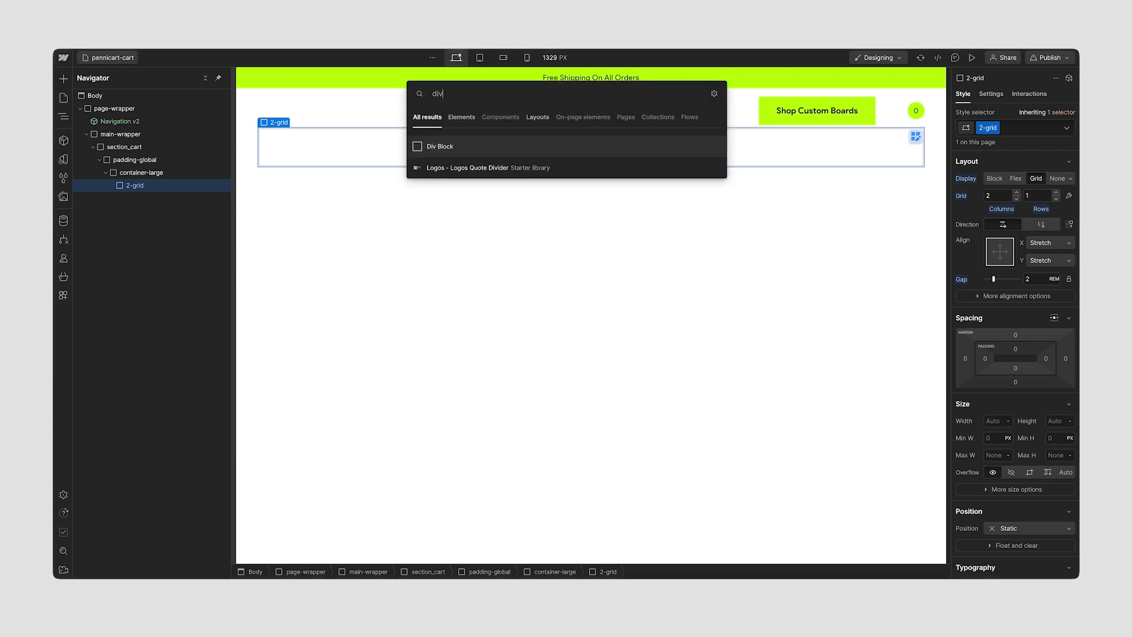
key(Return)
key(ctrl+Return)
text(car)
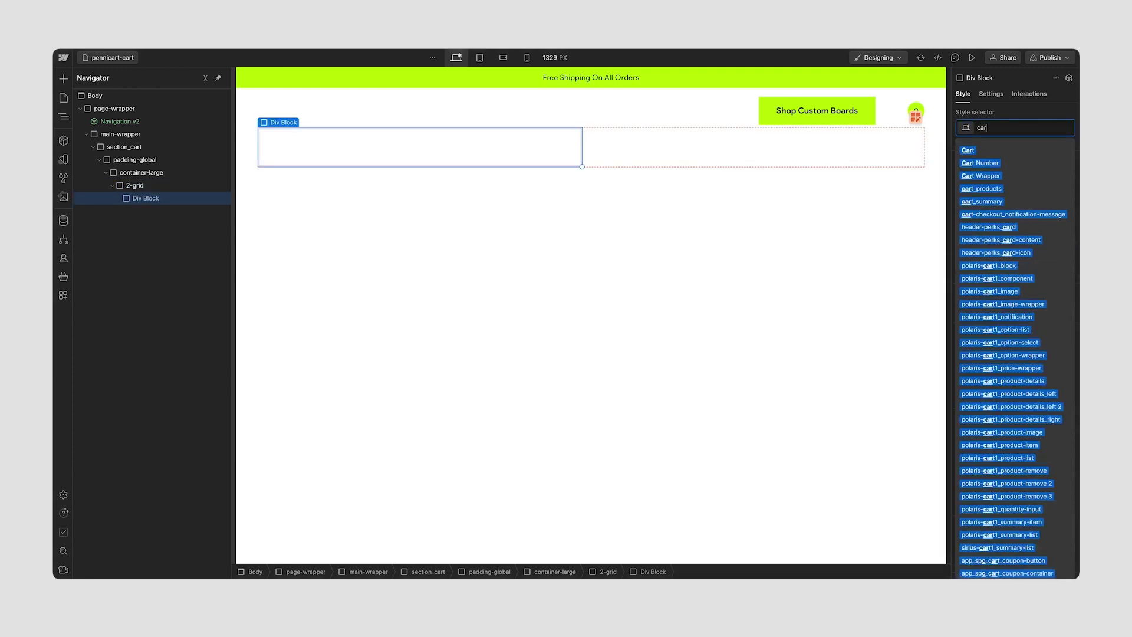
text(t_products)
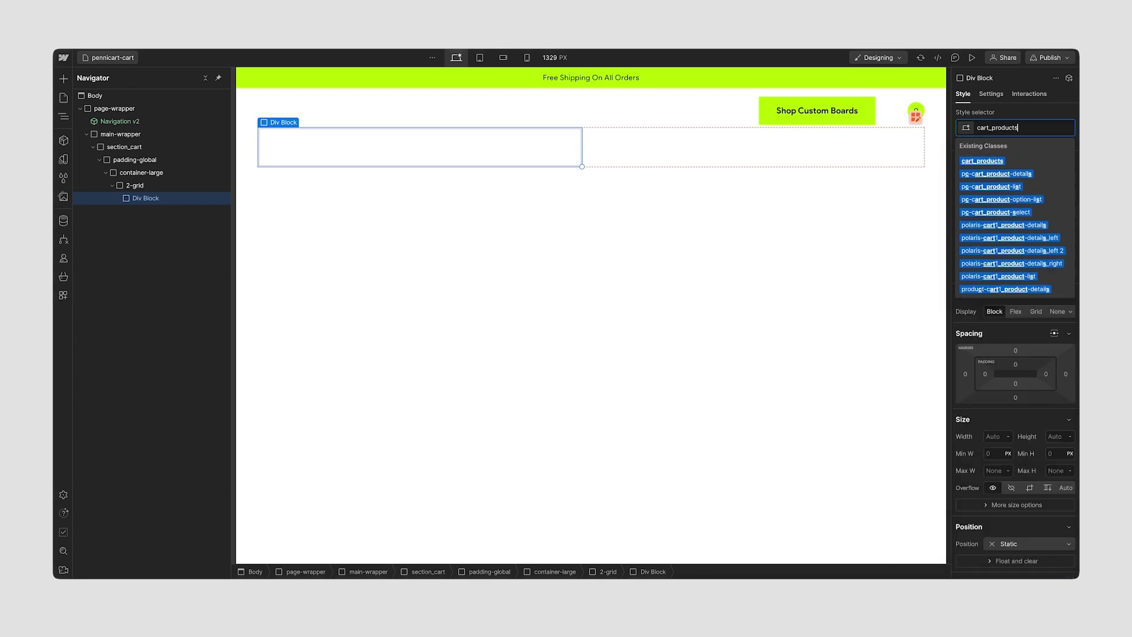
key(Return)
key(ctrl+k)
text(div)
key(Return)
key(ctrl+Return)
text(car)
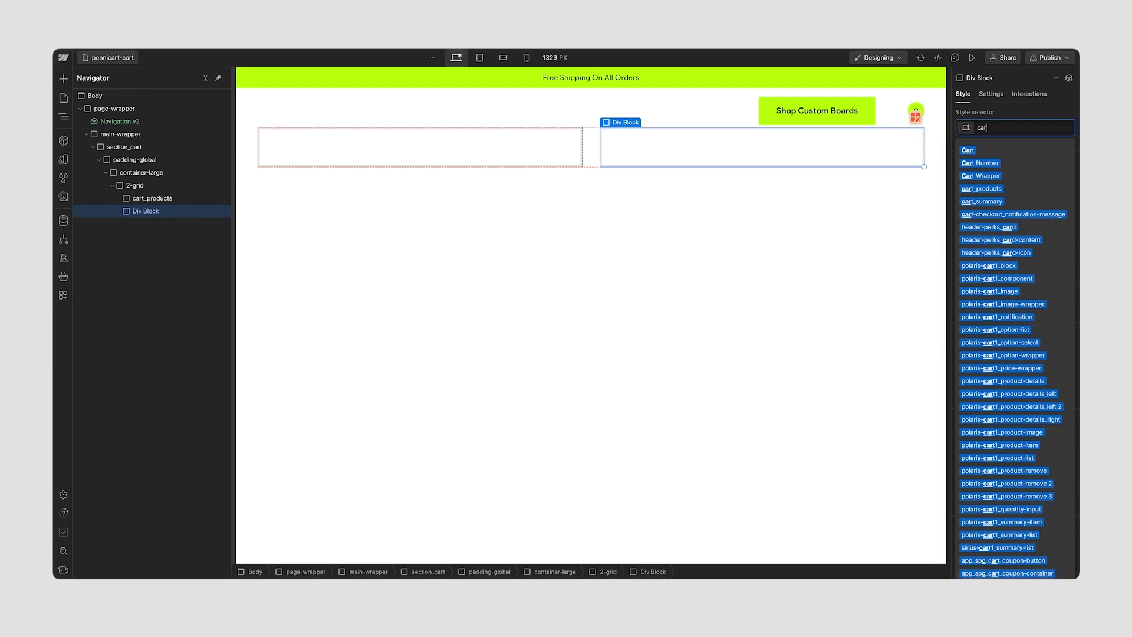
text(t_summary)
key(Return)
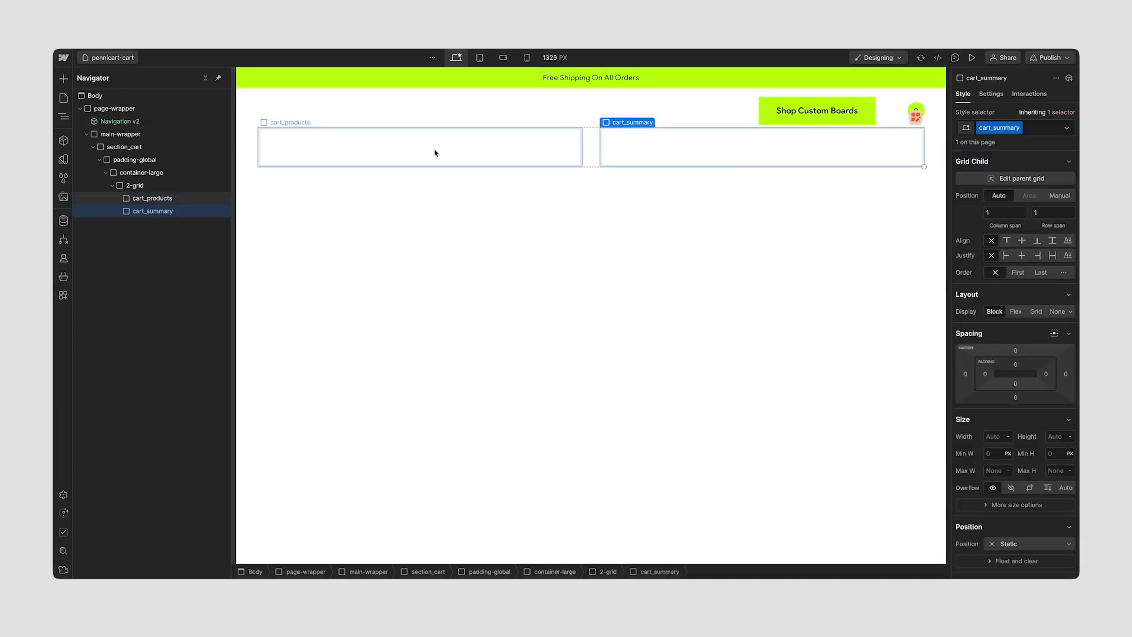
Copy Penni Cart's Products component and paste it into cart_products
click(457, 157)
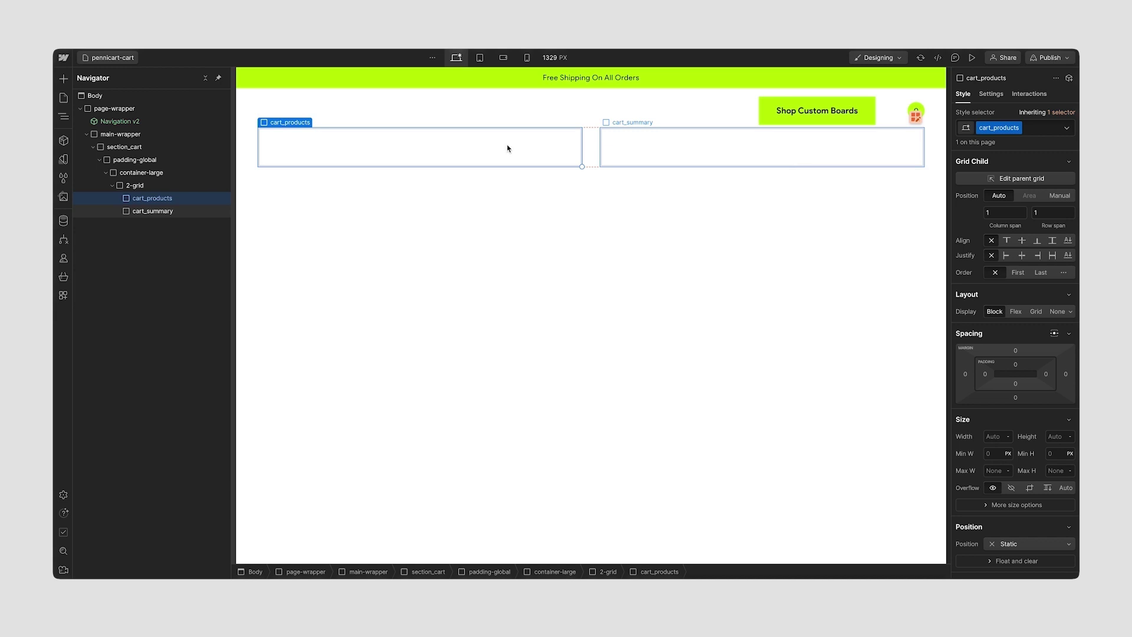
click(64, 295)
click(186, 180)
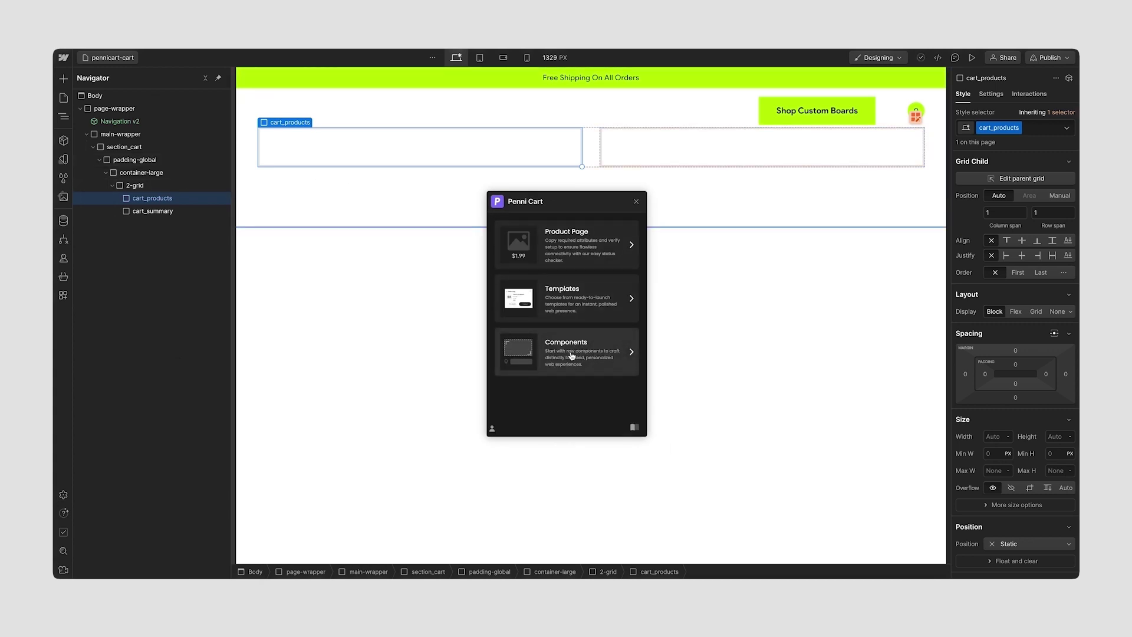
click(570, 355)
scroll(571, 313, down, 6)
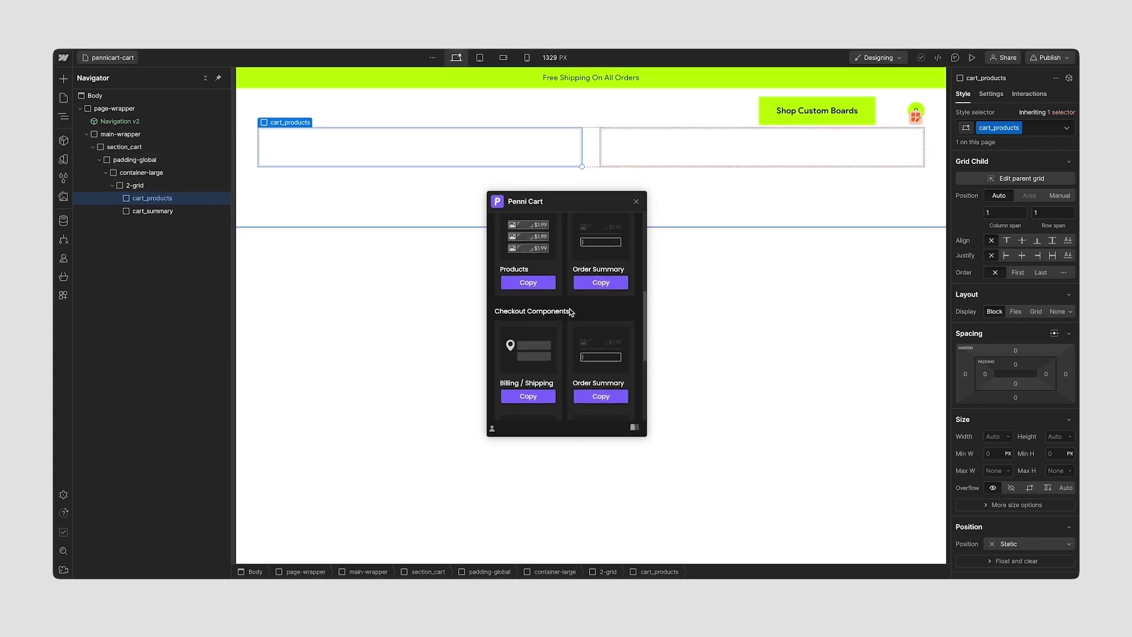
scroll(571, 312, down, 1)
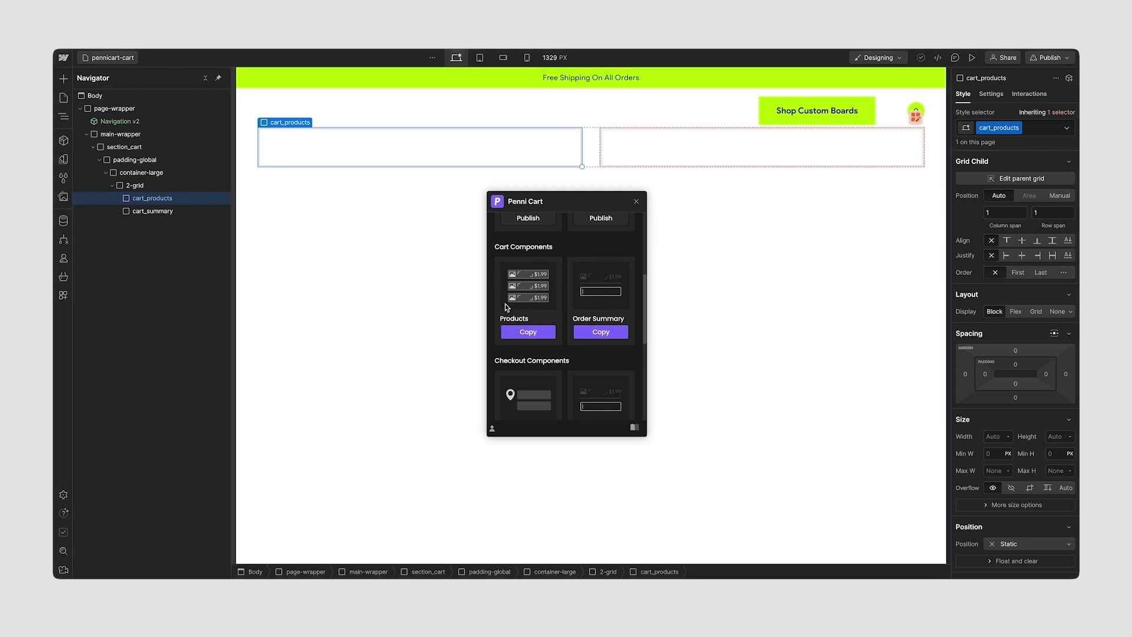
click(536, 333)
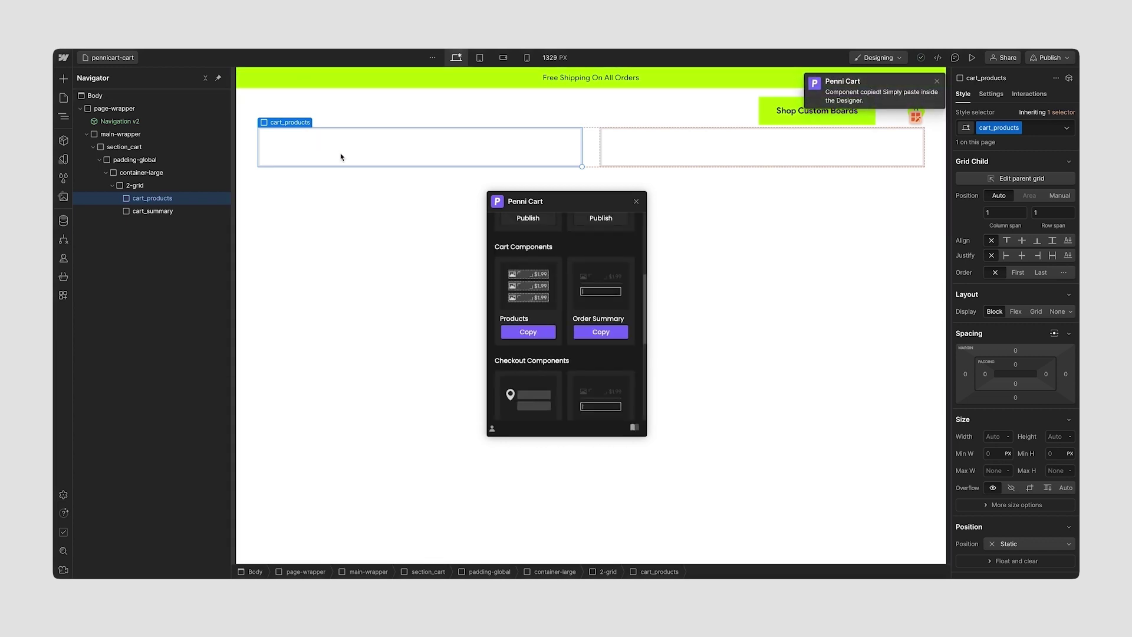
key(ctrl+v)
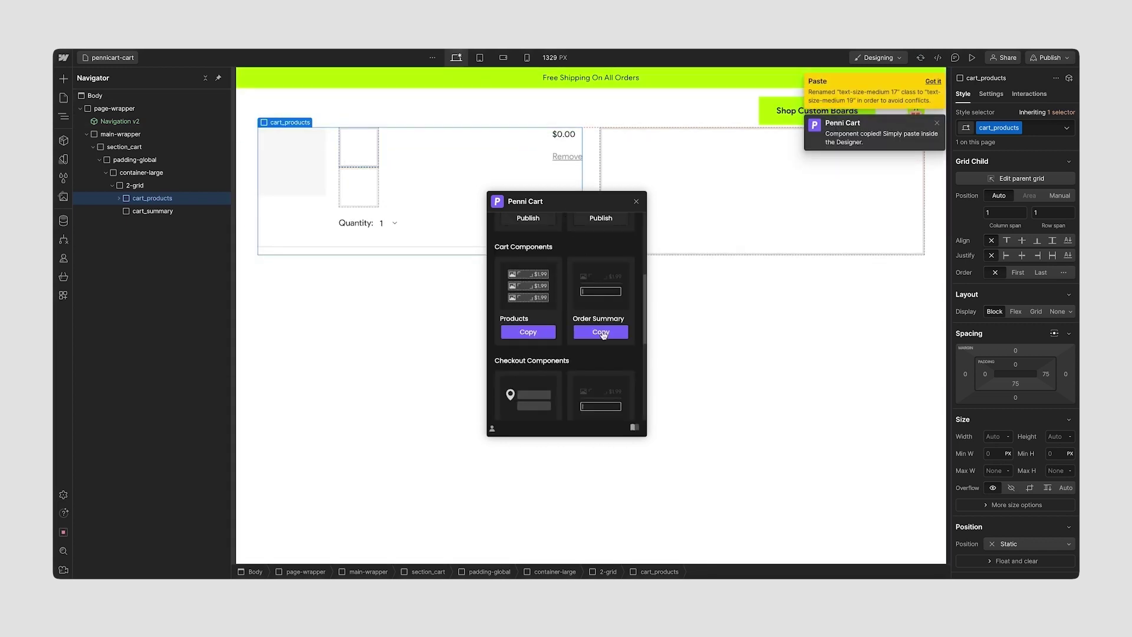
Paste Penni Cart's Order Summary component into cart_summary and close the app
click(602, 333)
click(626, 161)
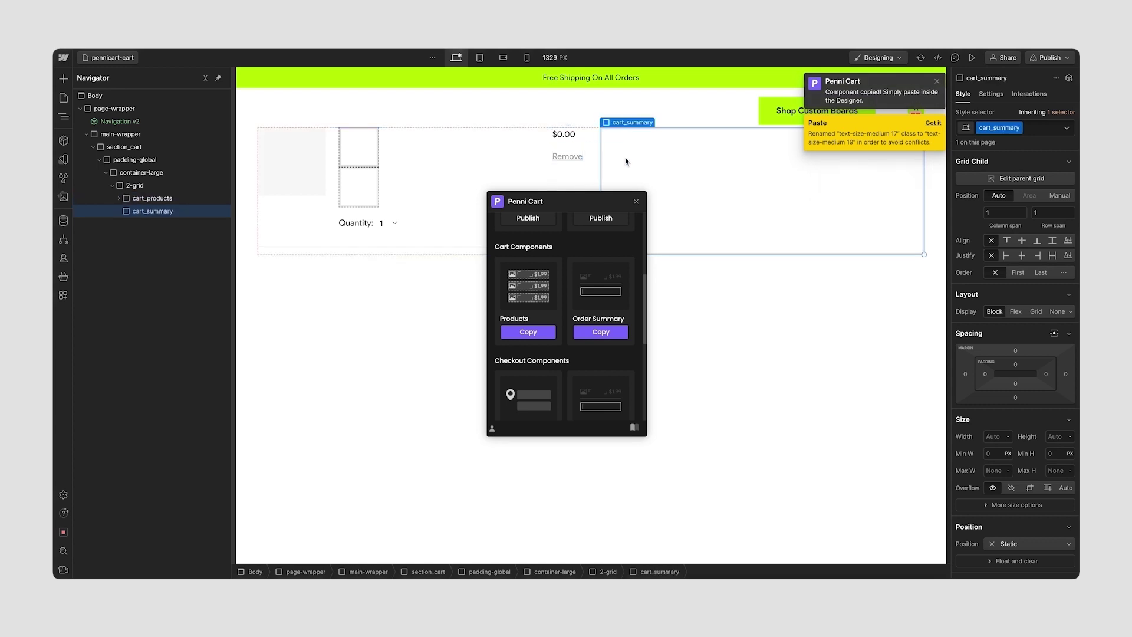
key(ctrl+v)
click(638, 203)
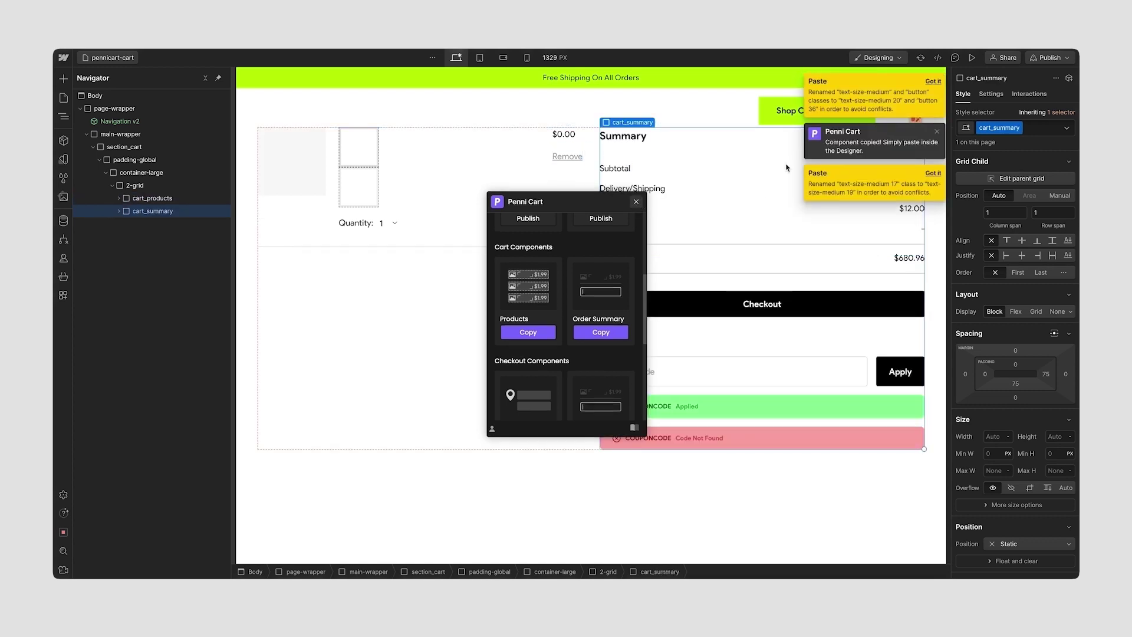
click(934, 172)
click(933, 82)
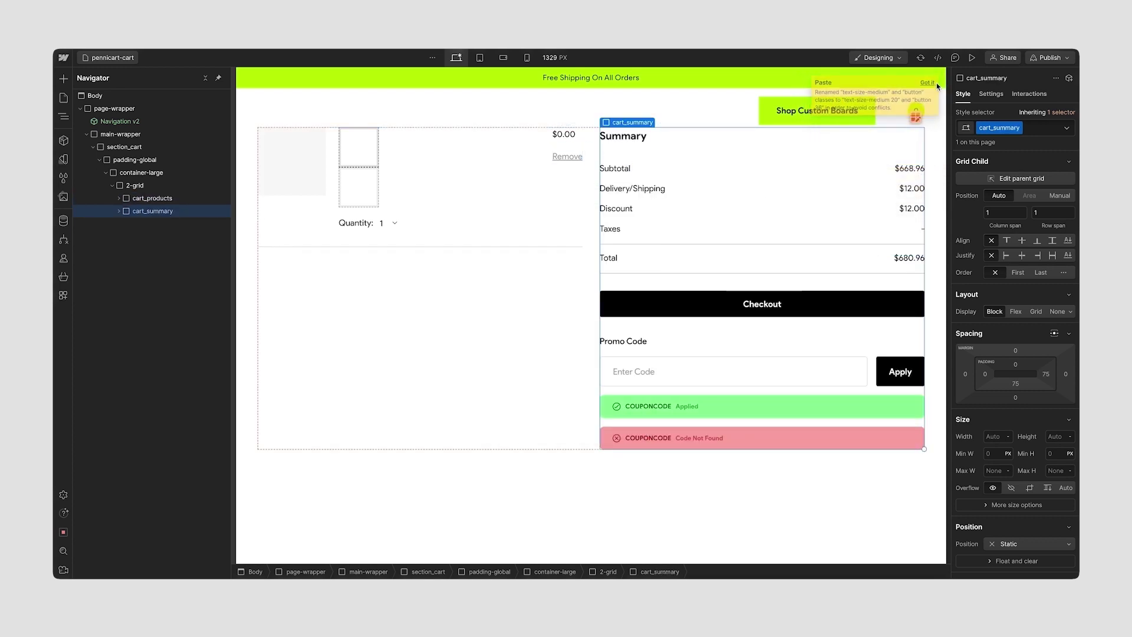
click(547, 370)
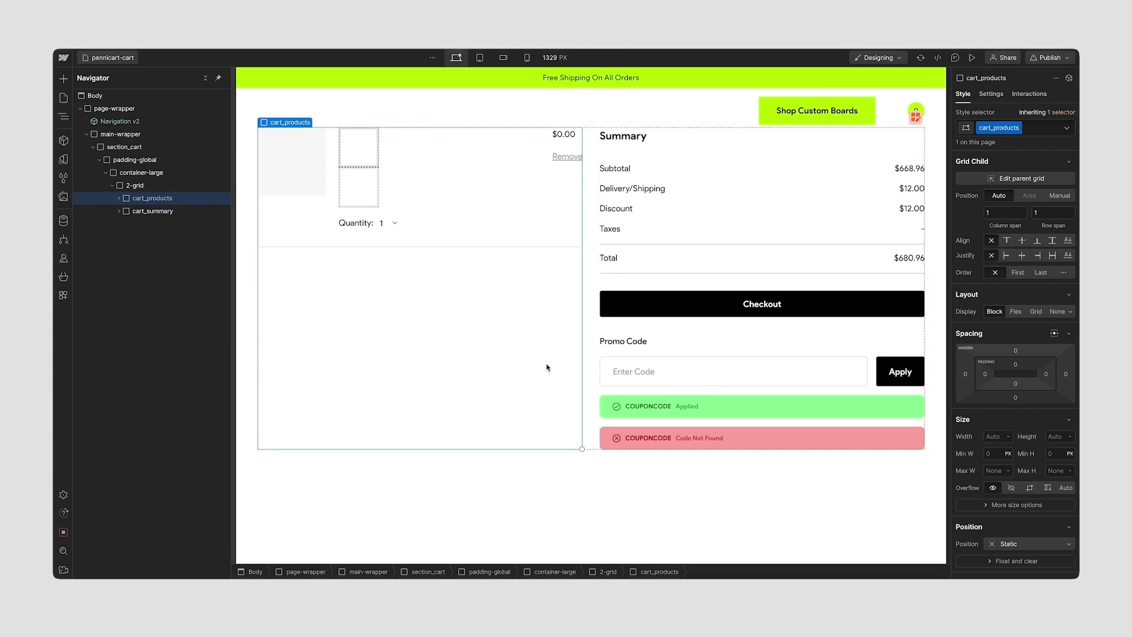
click(592, 361)
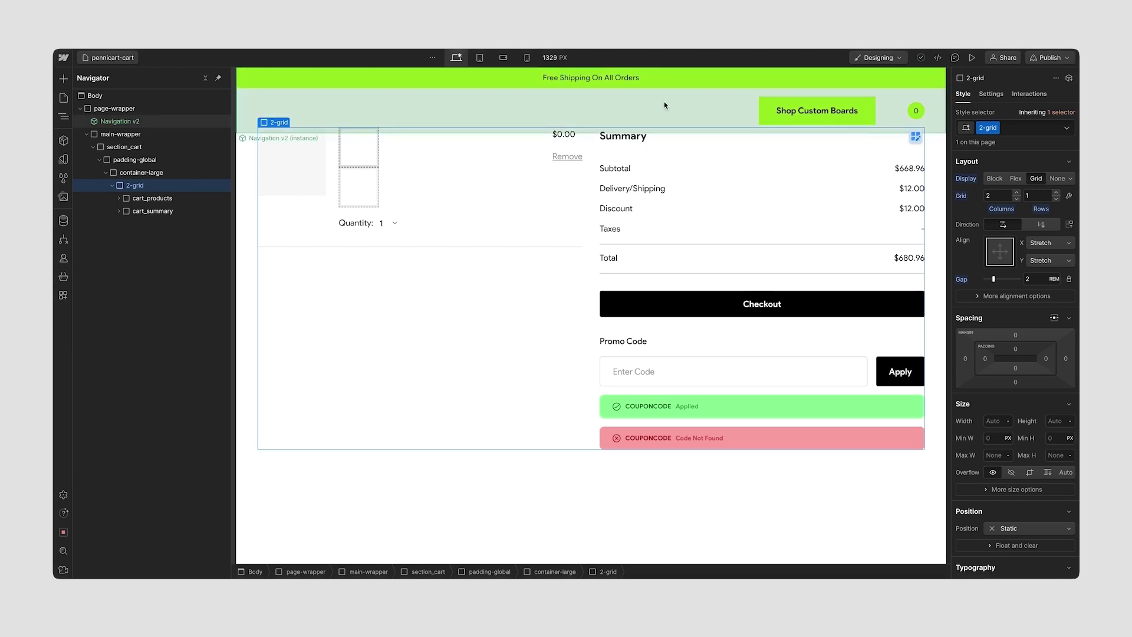
Adjust section_cart's top padding and add a spacer Div Block above container-large in padding-global
click(139, 151)
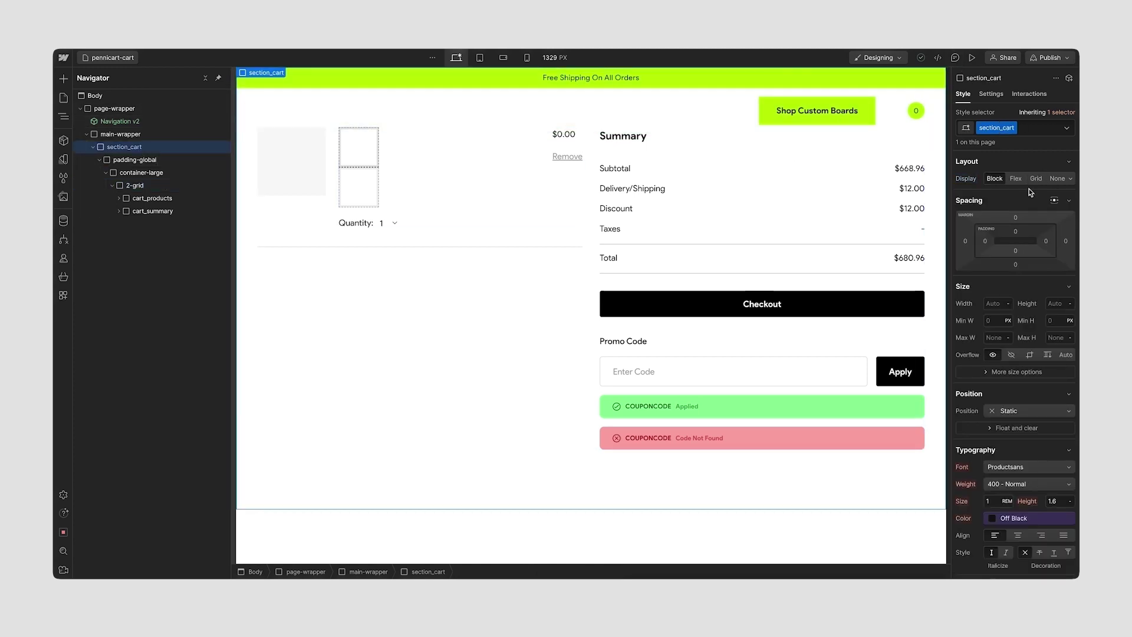
click(1019, 231)
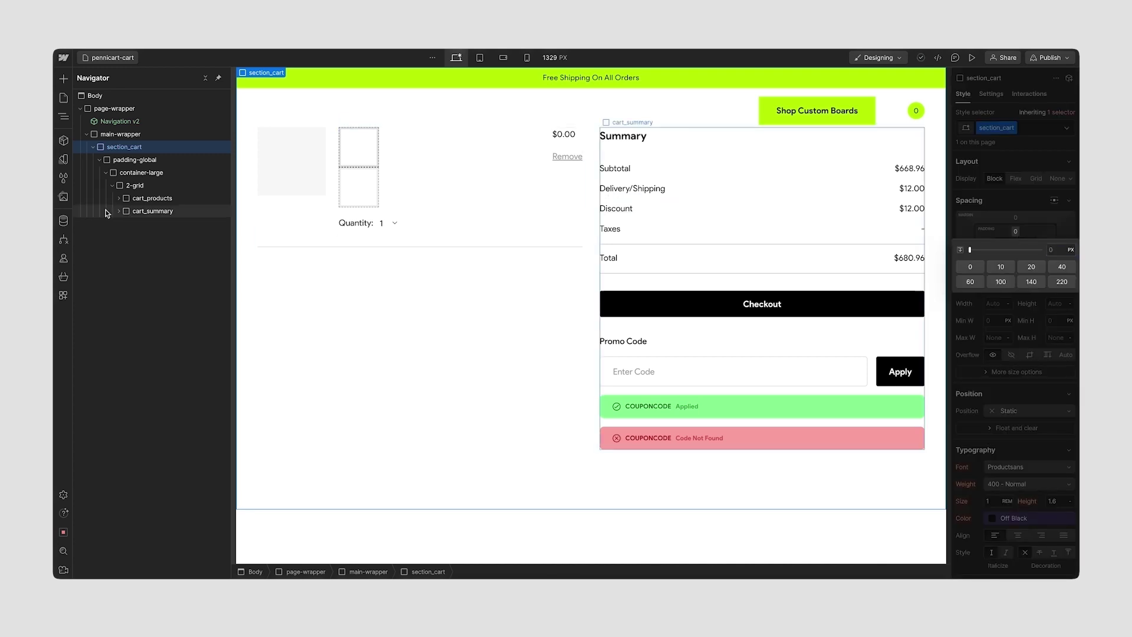
click(106, 173)
click(131, 163)
key(ctrl+k)
text(div)
key(Return)
key(ctrl+Return)
text(cart)
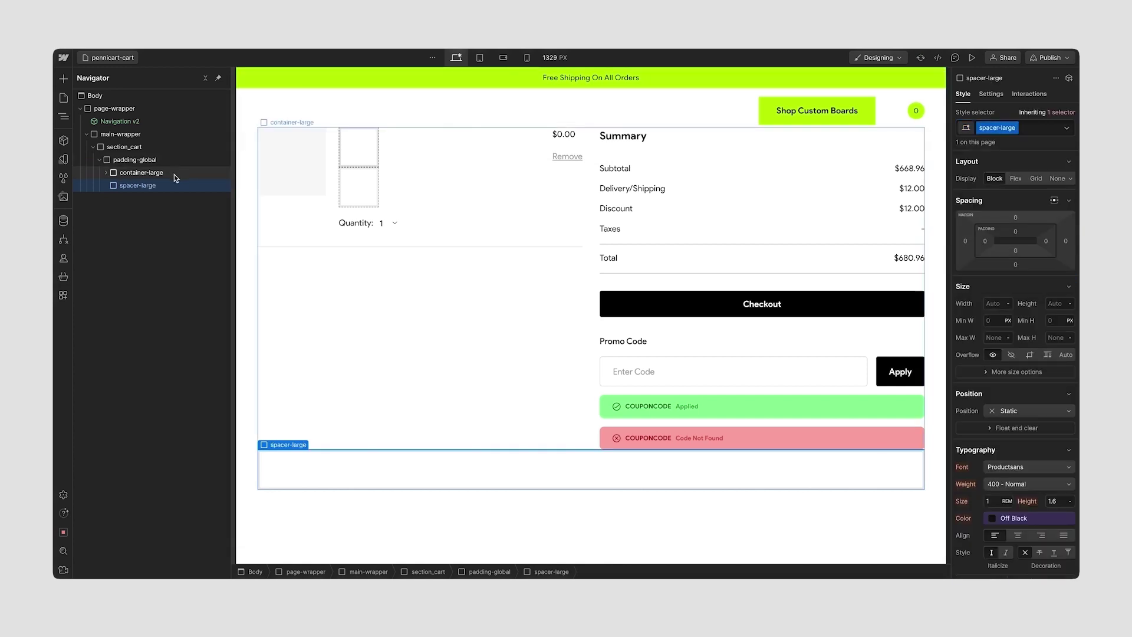
drag(154, 185, 152, 168)
key(Escape)
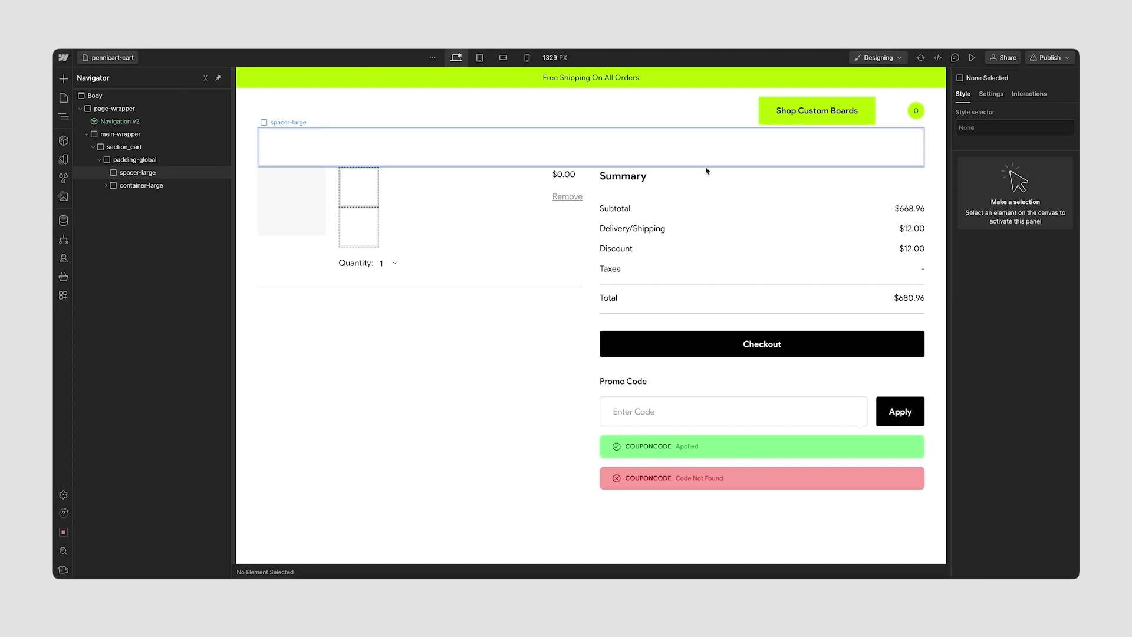
Preview the cart page, trying the quantity dropdown and promo code field, then return to editing
click(971, 57)
click(354, 160)
click(670, 365)
click(728, 441)
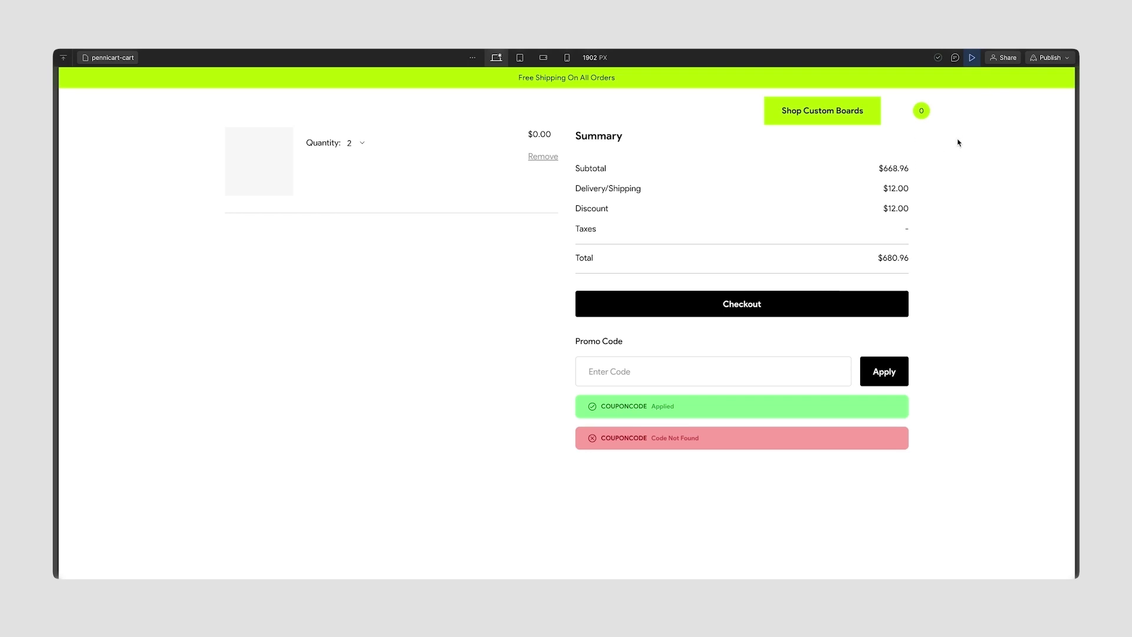
click(979, 57)
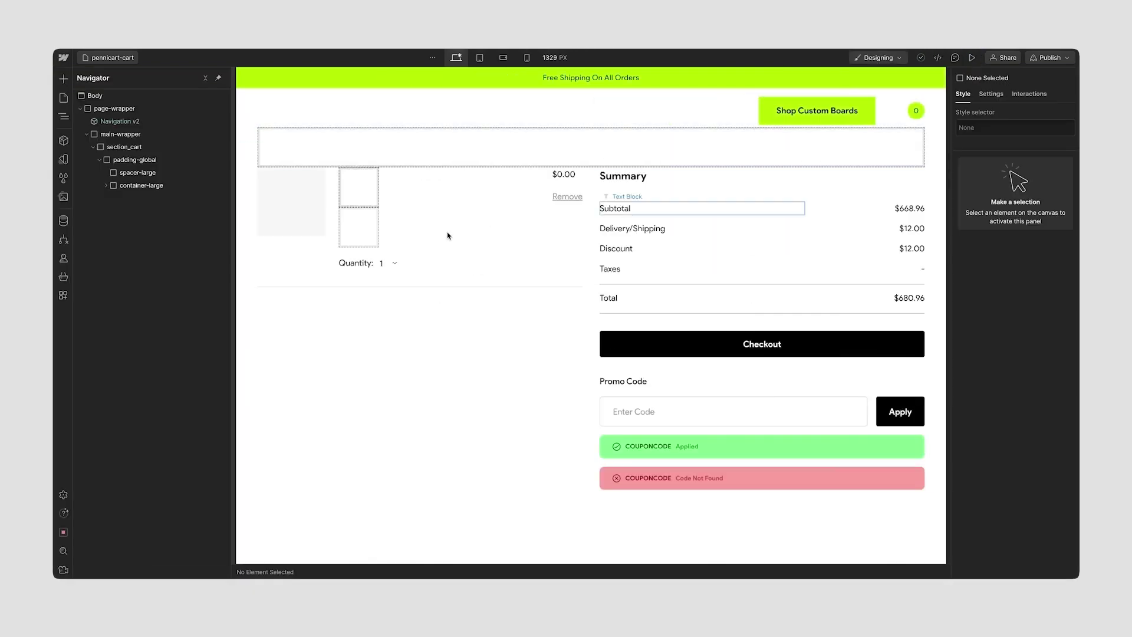
Give the Checkout button a #a6dd0a lime green background, then deselect it
click(389, 266)
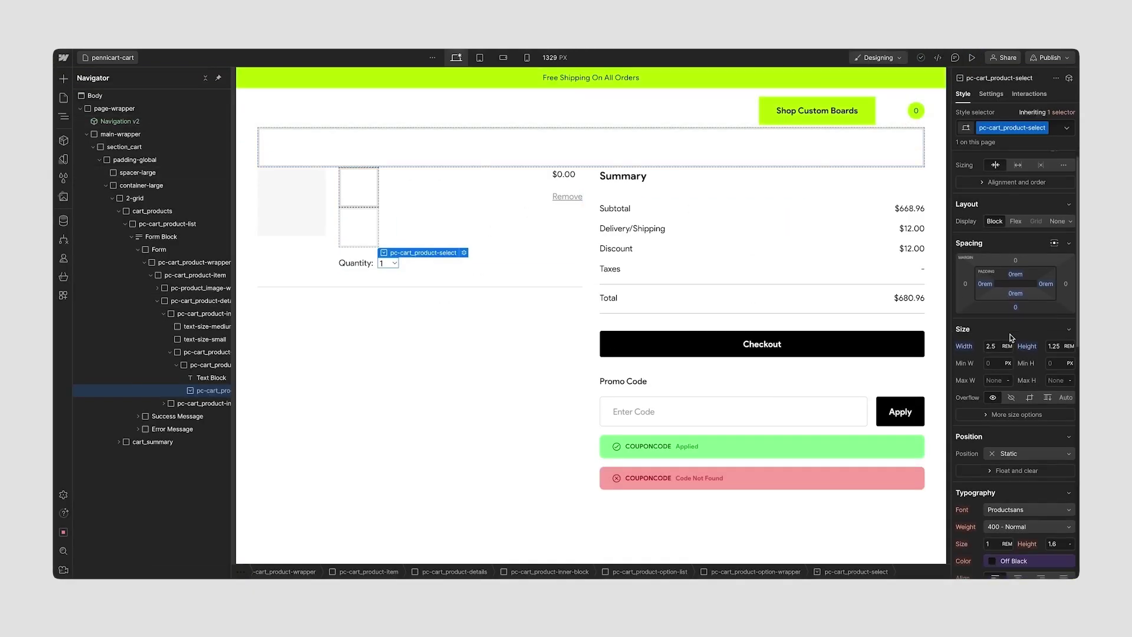
click(752, 338)
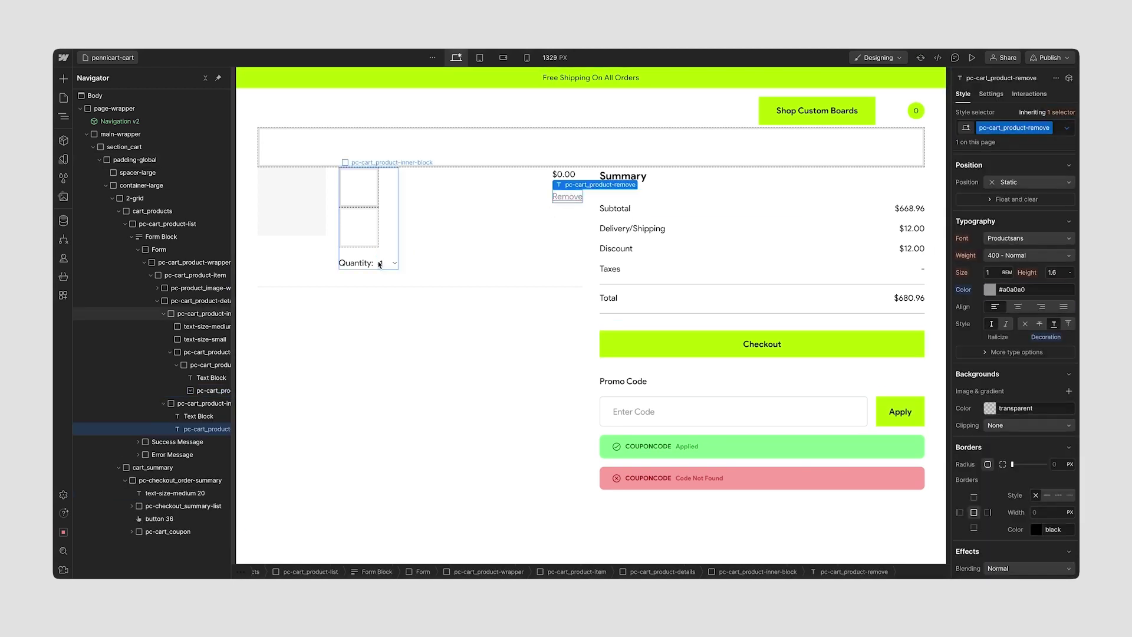
click(1011, 283)
key(Escape)
key(Escape)
click(761, 447)
key(Escape)
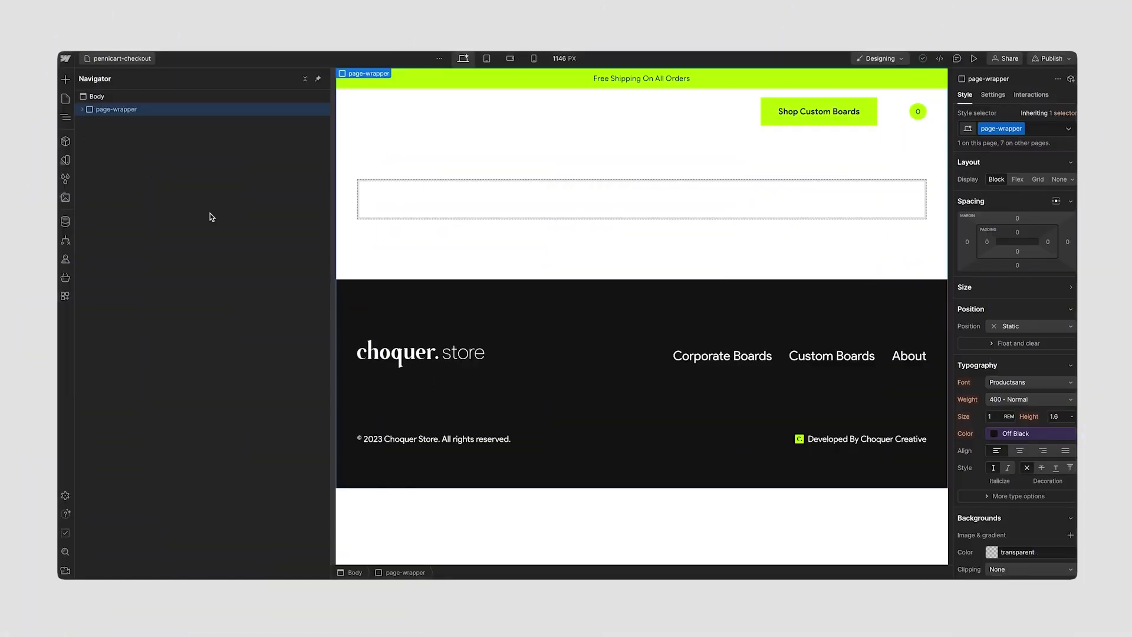
Open pennicart-checkout and select the empty Div Block via main-wrapper, section_main-hero, padding-global, container-large
click(133, 59)
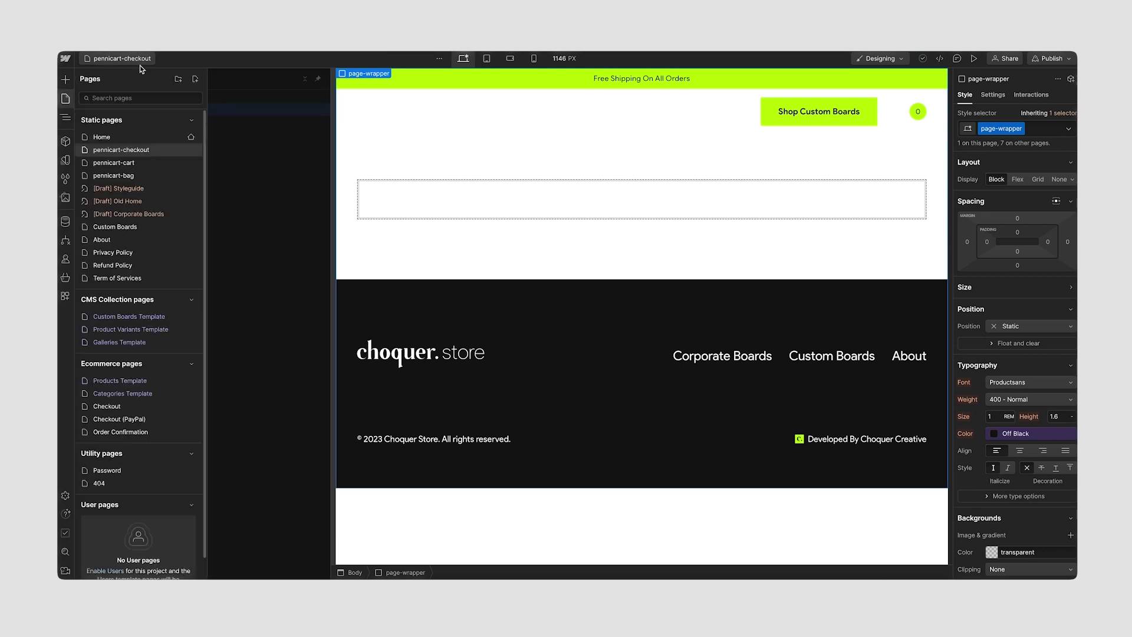
click(437, 197)
click(169, 135)
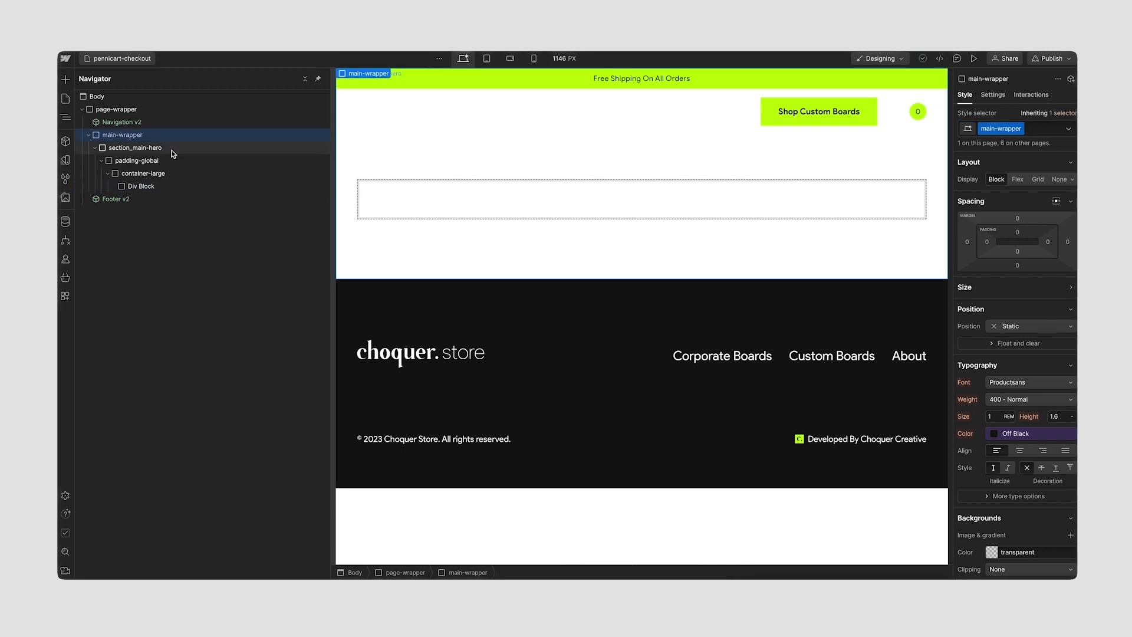
click(172, 148)
click(172, 162)
click(174, 176)
click(153, 135)
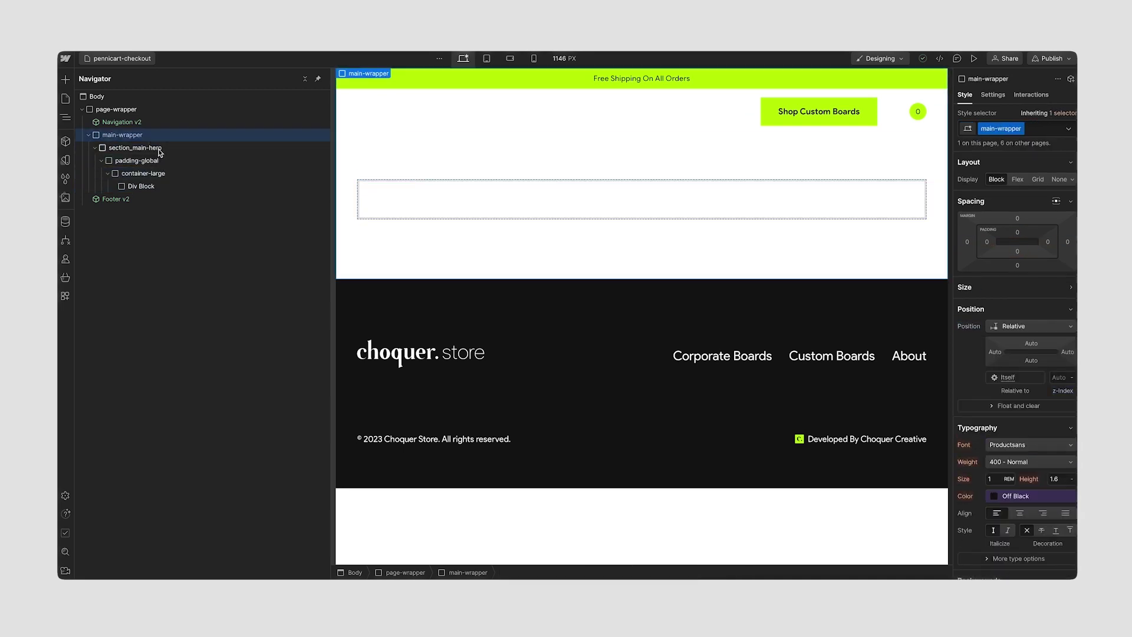
click(157, 148)
click(160, 161)
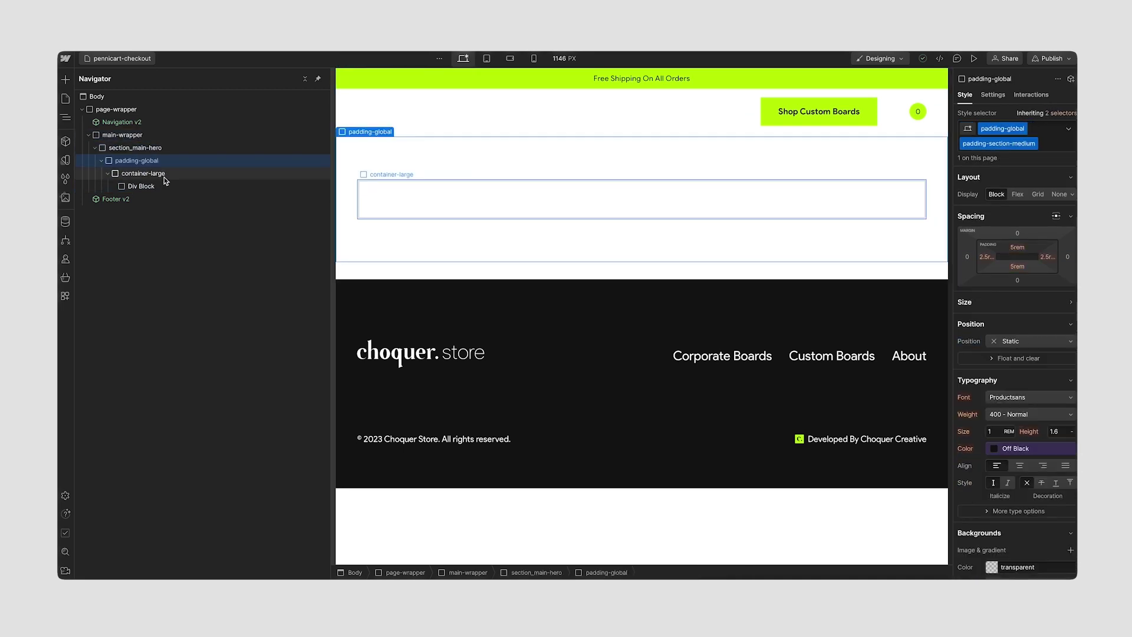
click(164, 175)
click(487, 207)
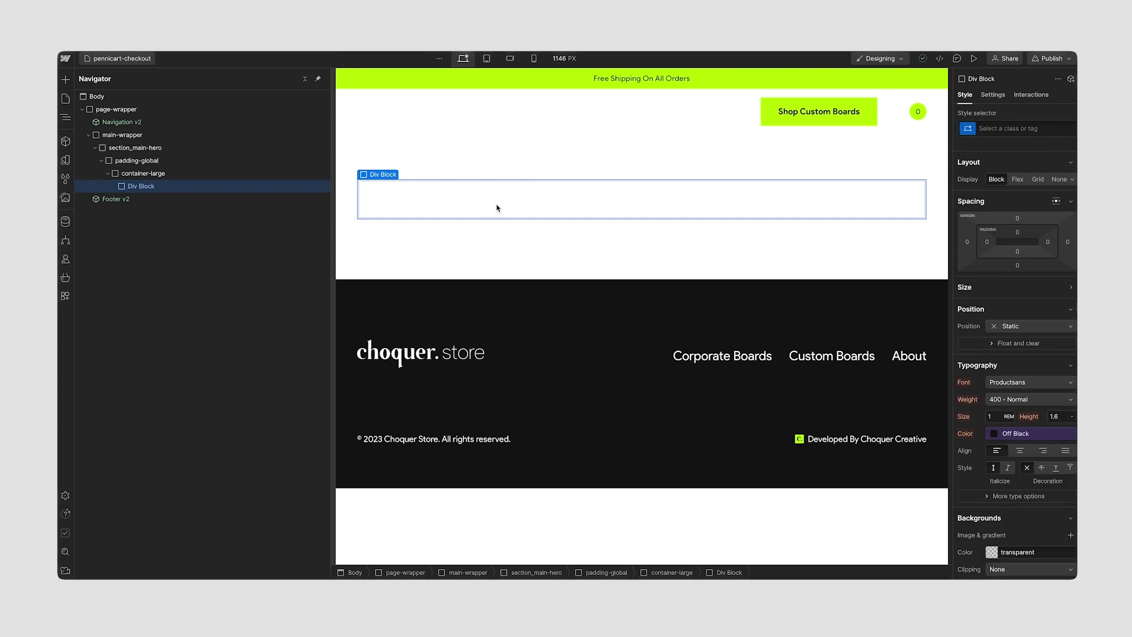
Class the Div Block checkout_grid and make it a two-column grid with a 4 rem gap
key(super+Return)
text(checkout_gl)
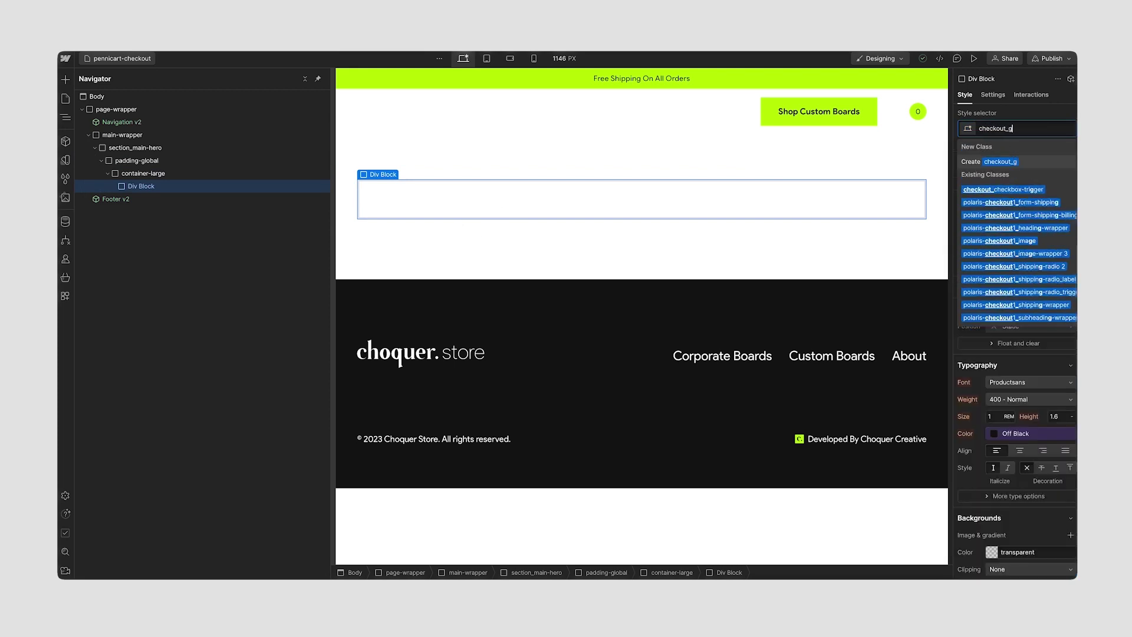
key(BackSpace)
text(rid)
key(Return)
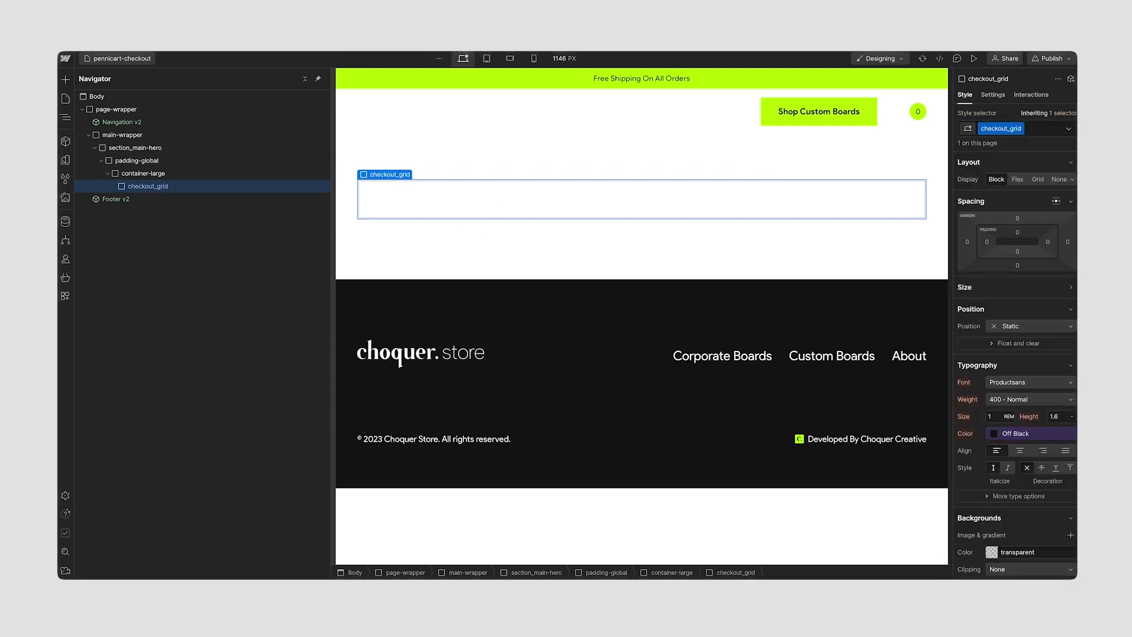
click(1038, 179)
click(1040, 196)
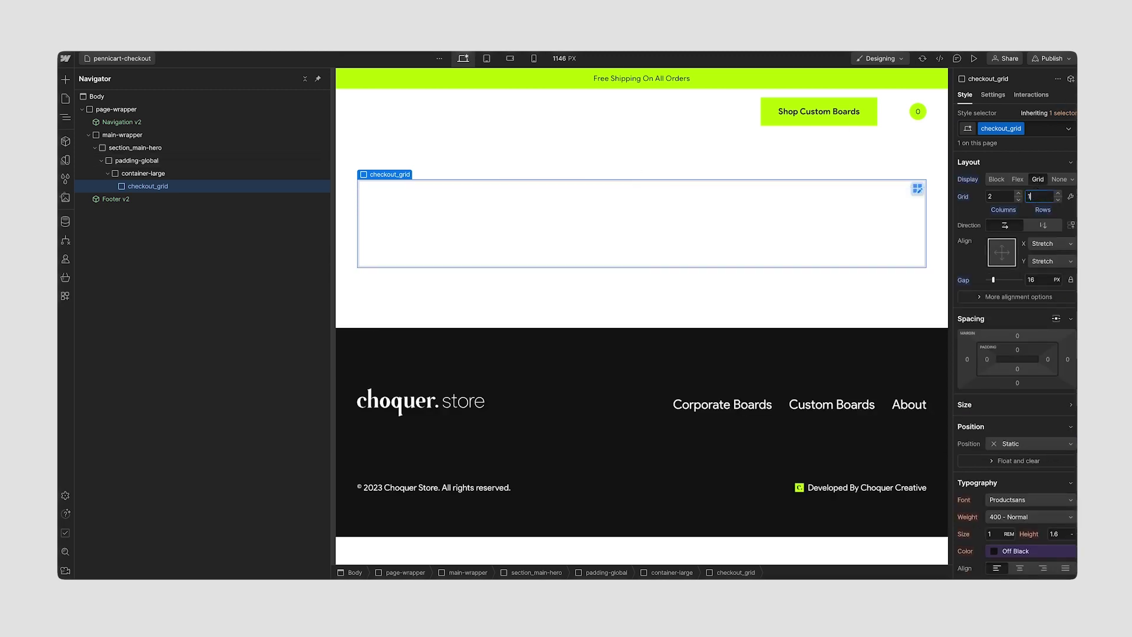
click(1041, 279)
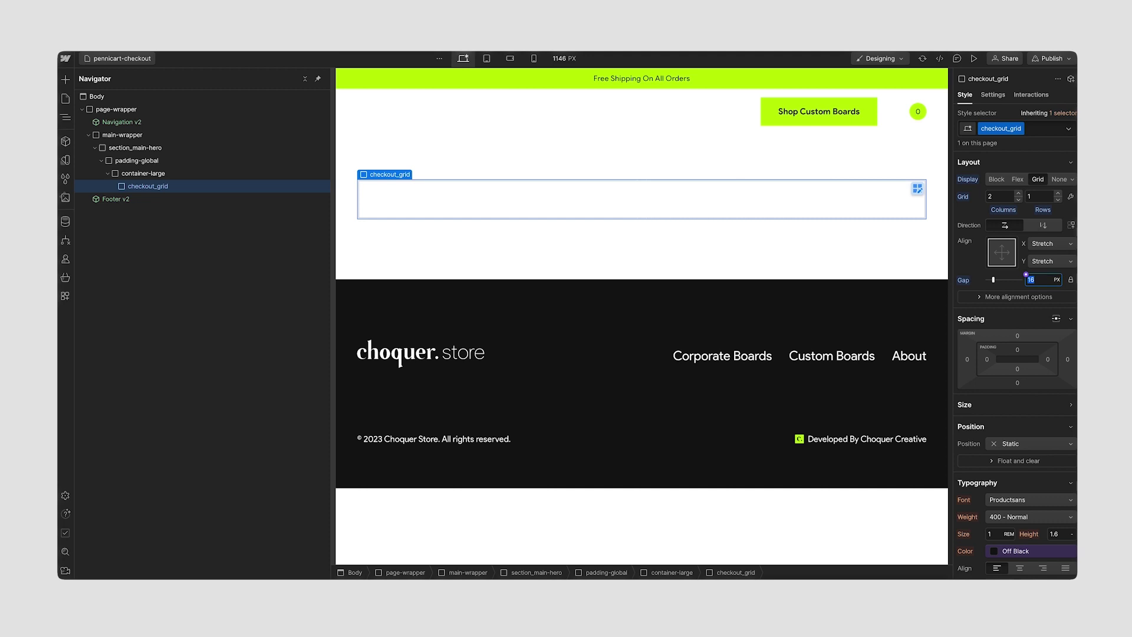
text(4)
click(688, 192)
Insert a new Div Block into checkout_grid and give it the class checkout_info
key(ctrl+e)
text(div)
key(Return)
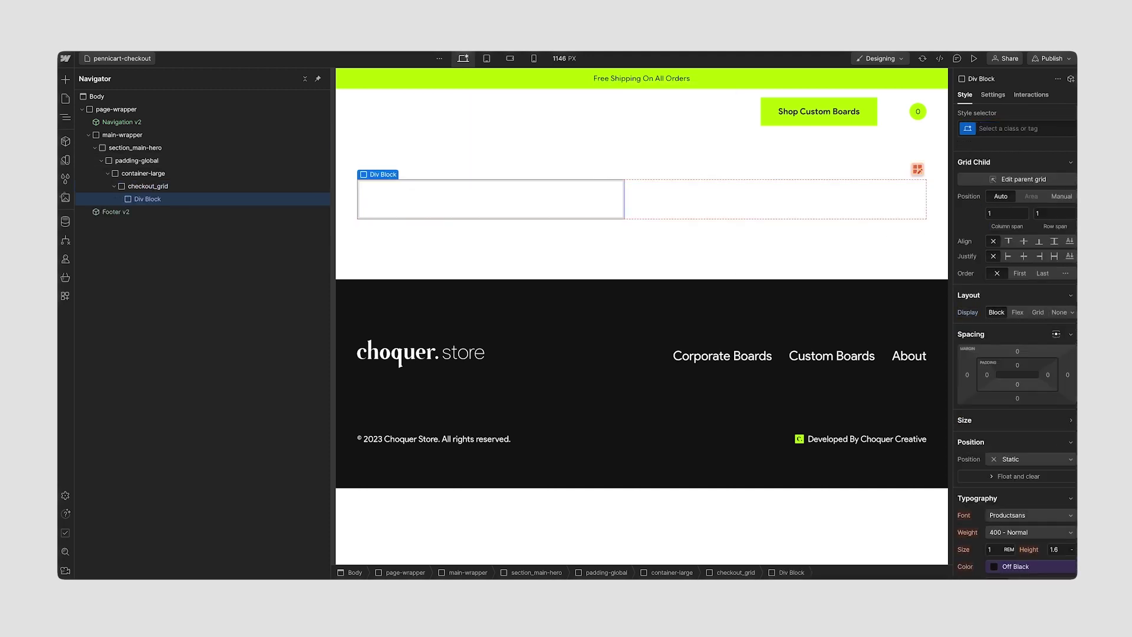
key(ctrl+Return)
text(checkout_info)
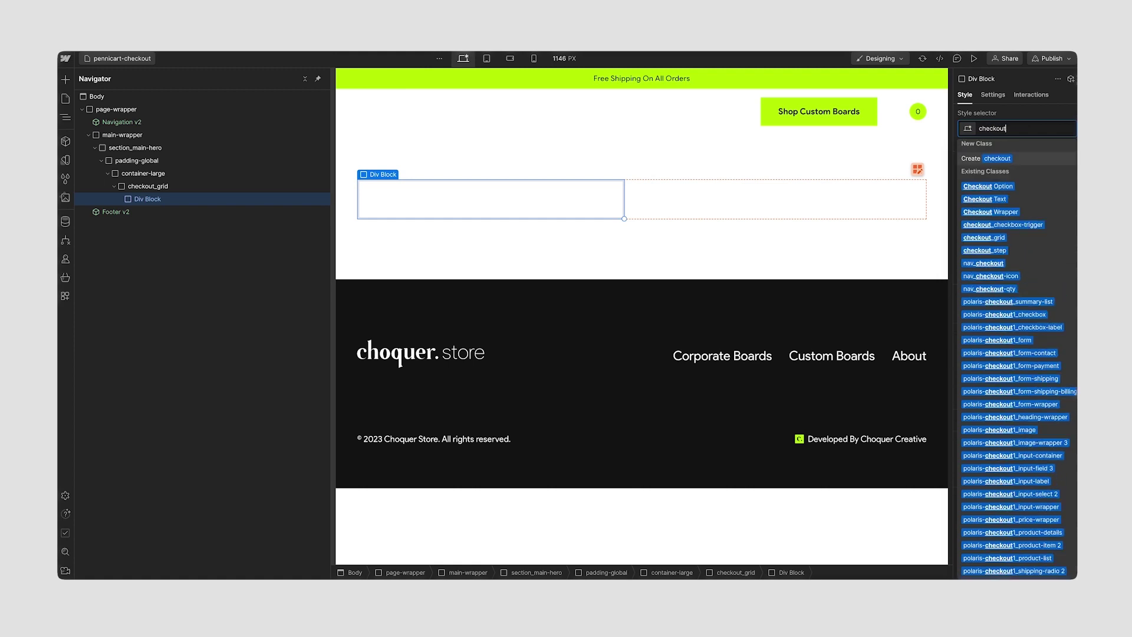
key(Return)
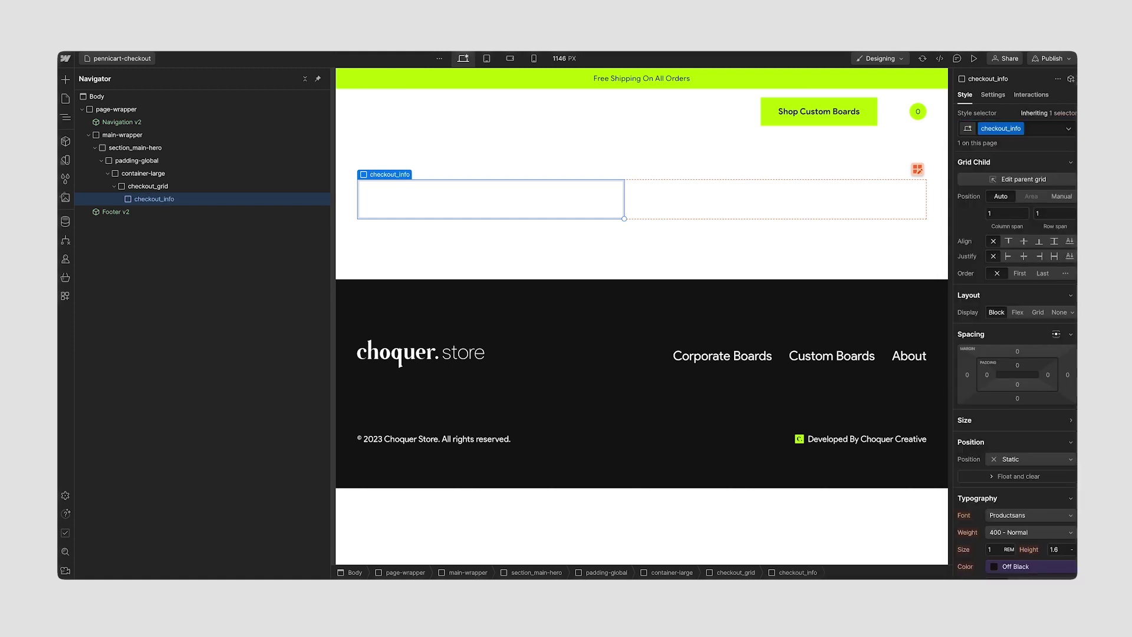
Launch the Penni Cart app and paste its Billing / Shipping component into checkout_info
click(65, 295)
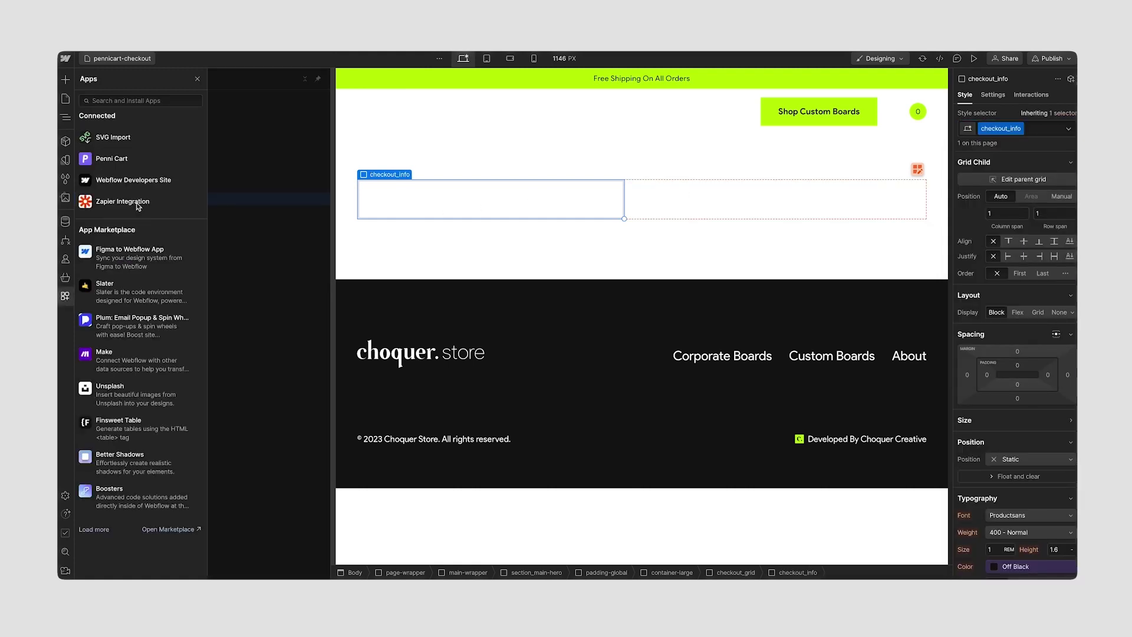
click(183, 159)
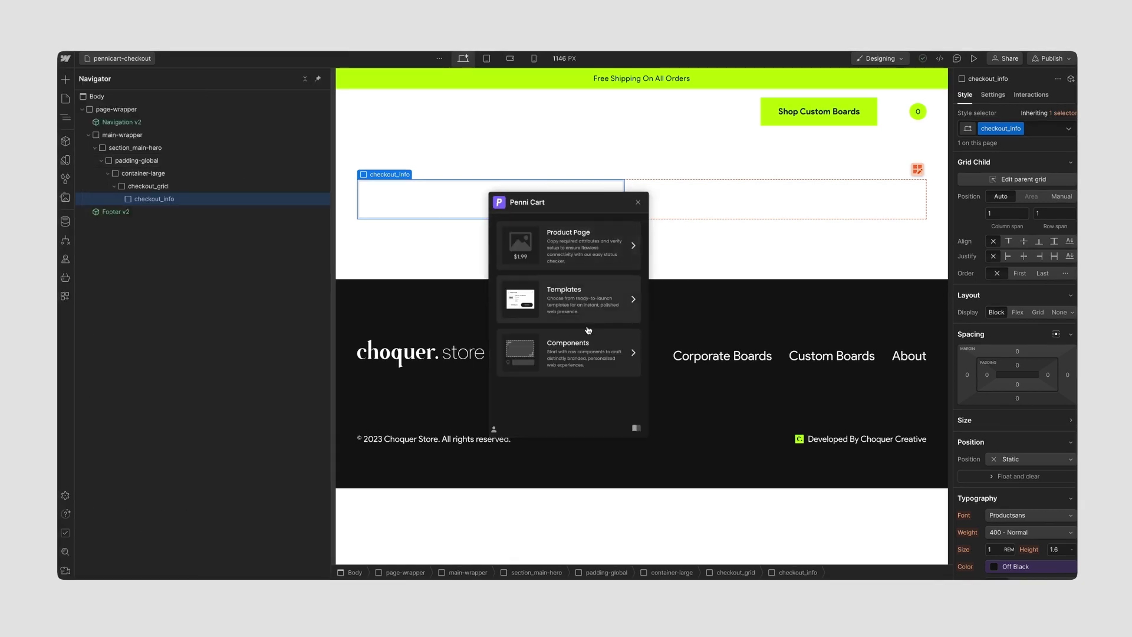
click(586, 356)
scroll(581, 297, down, 3)
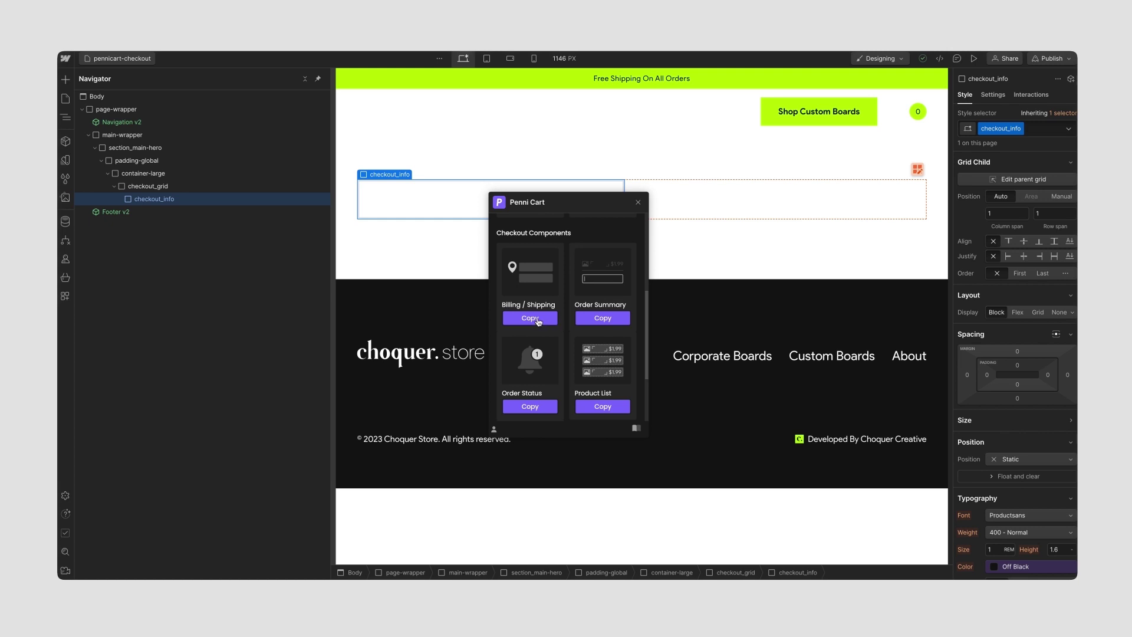
click(530, 318)
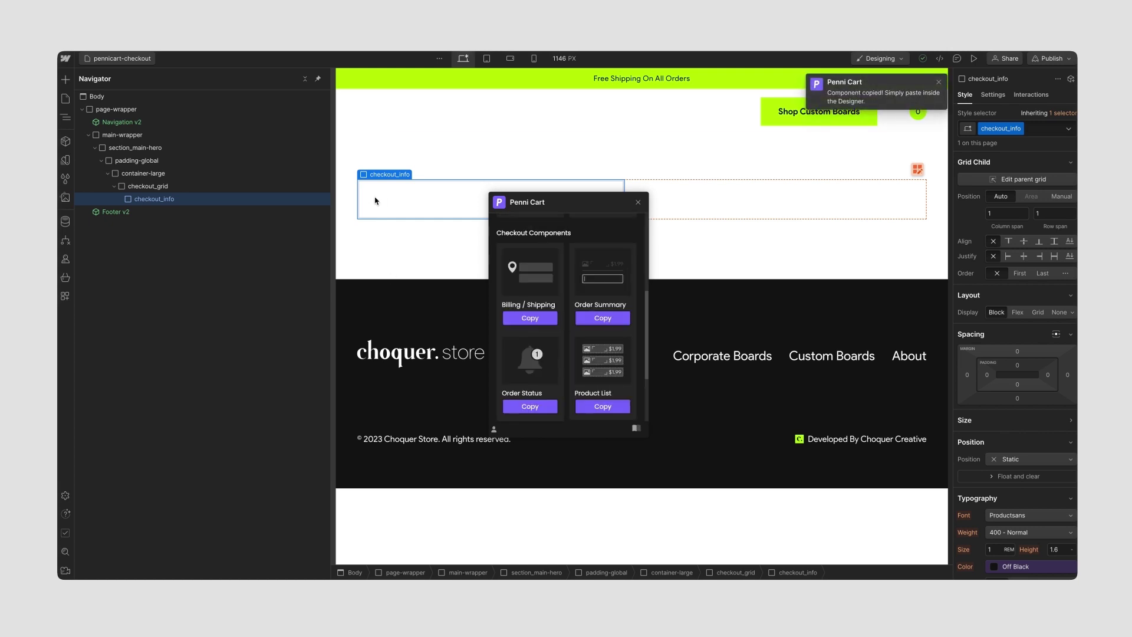
key(super+v)
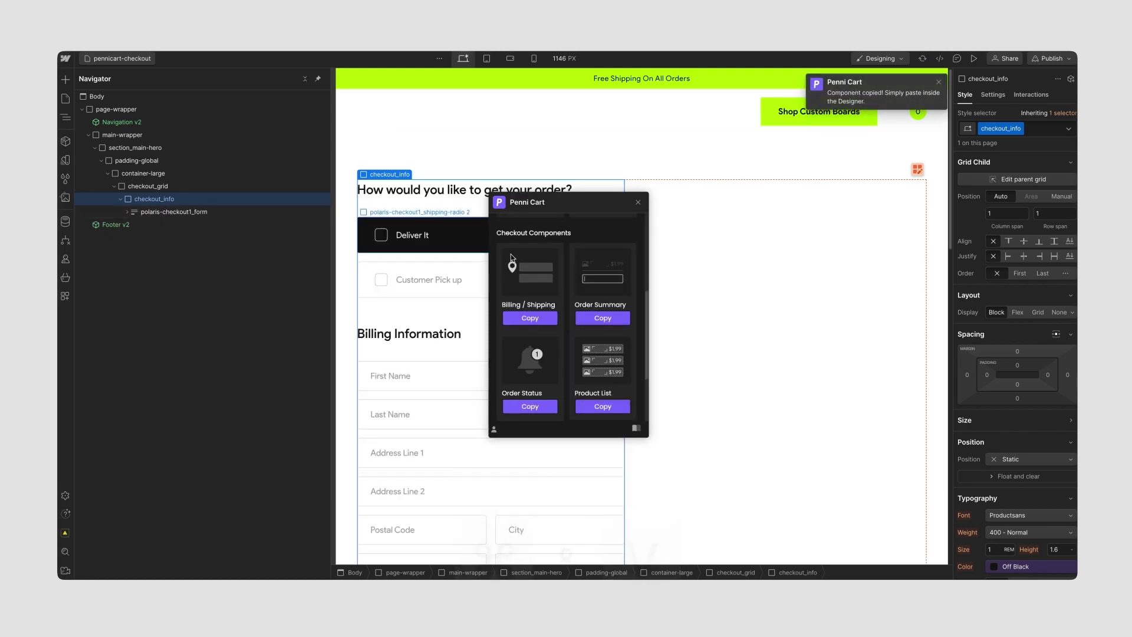
Paste Penni Cart's Payment and Order Status components into checkout_info below the billing form
scroll(559, 358, down, 1)
scroll(561, 368, down, 2)
click(547, 401)
key(super+v)
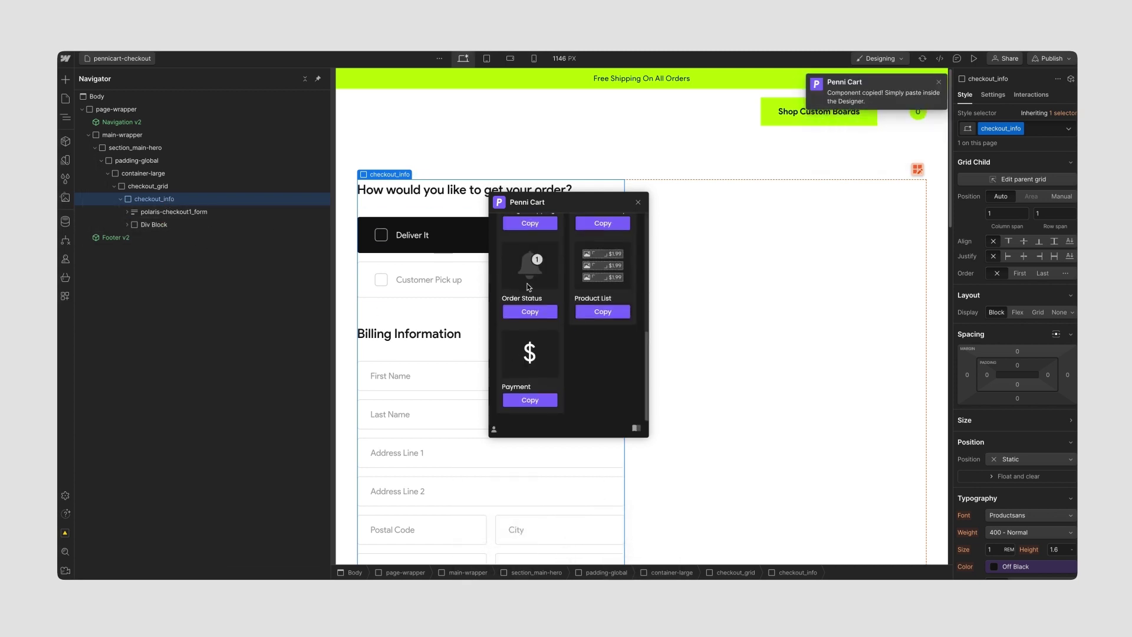
scroll(518, 282, up, 2)
scroll(530, 267, down, 2)
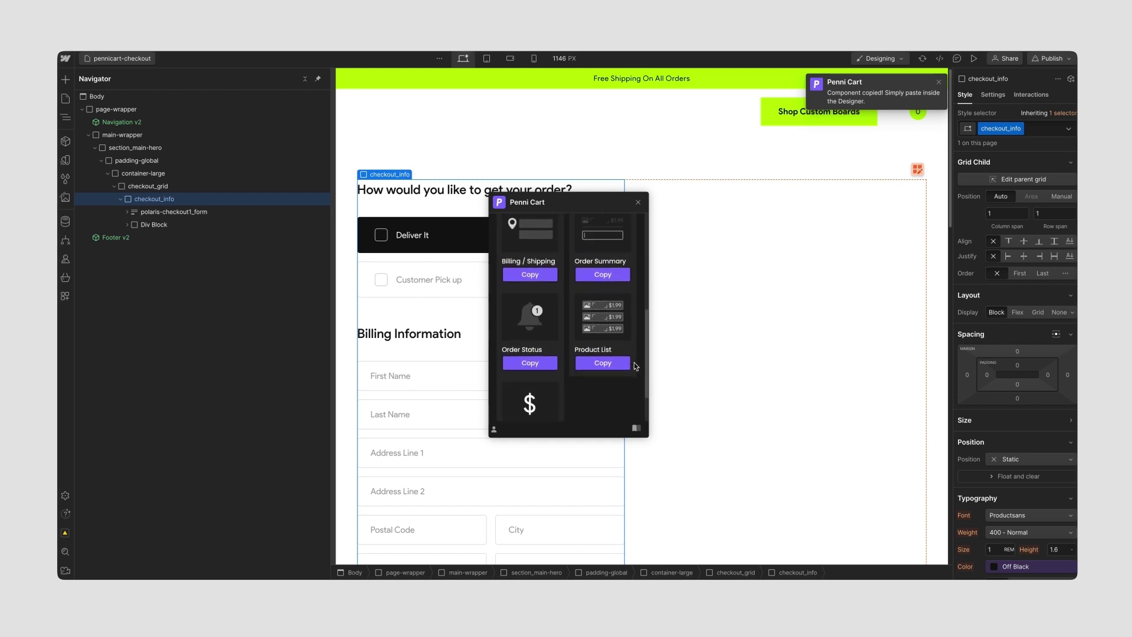
click(533, 338)
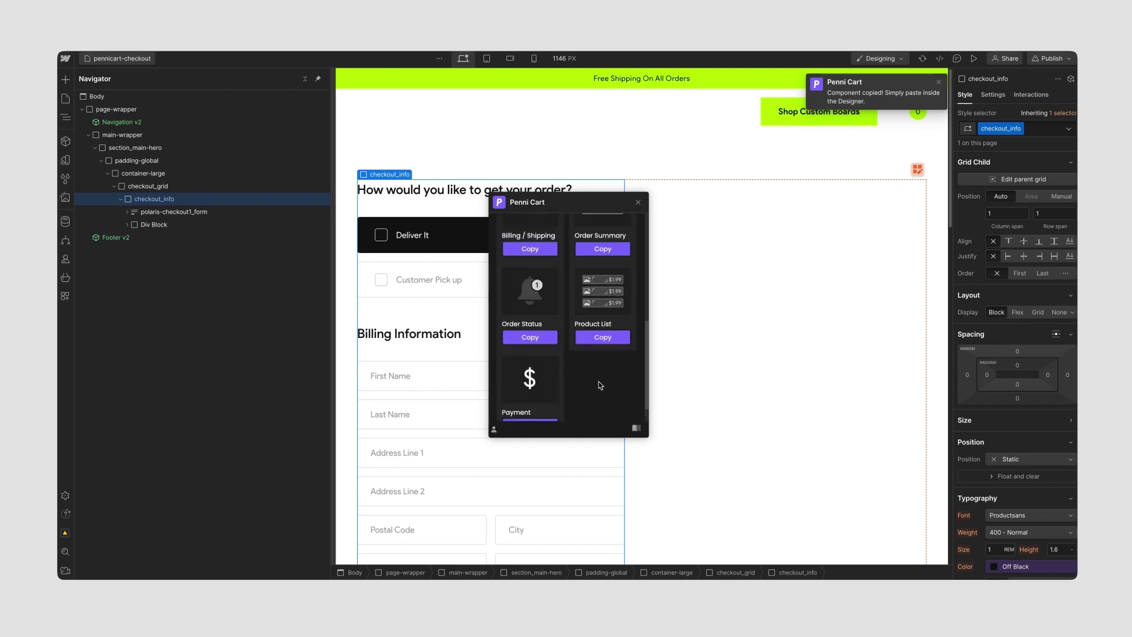
key(super+v)
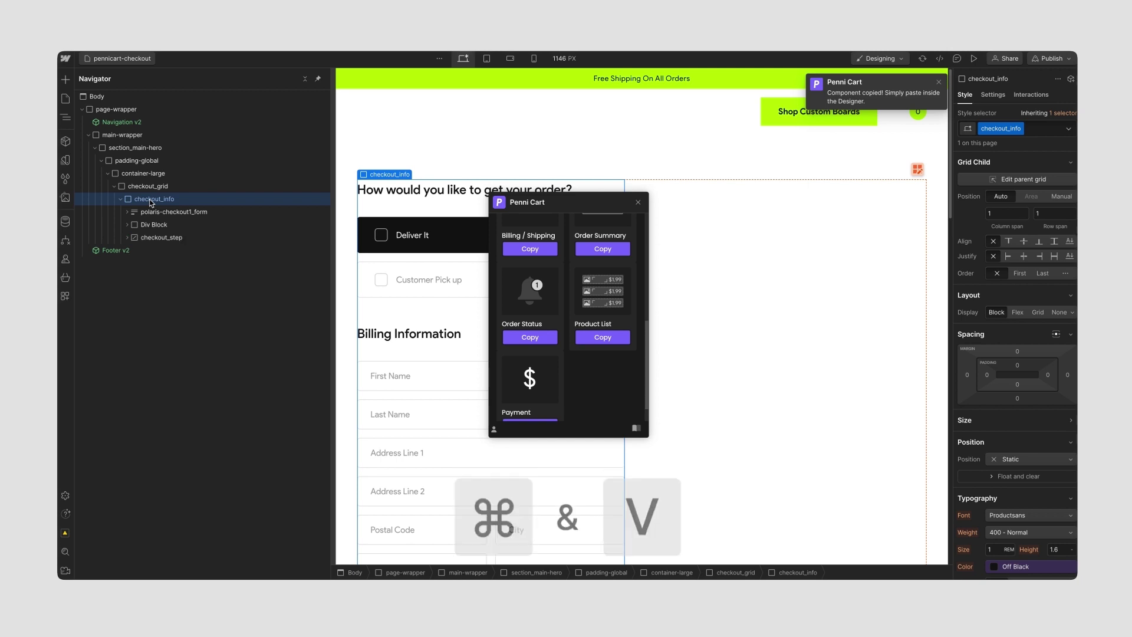
Add a second Div Block to checkout_grid with the class checkout_summary
click(796, 239)
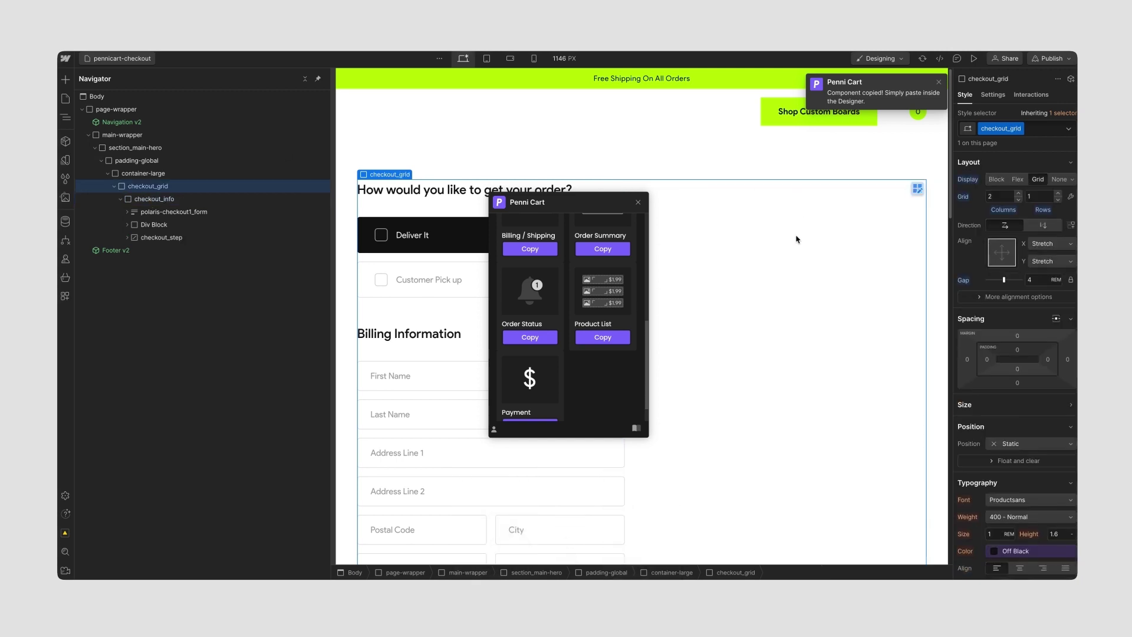
key(super+k)
text(div)
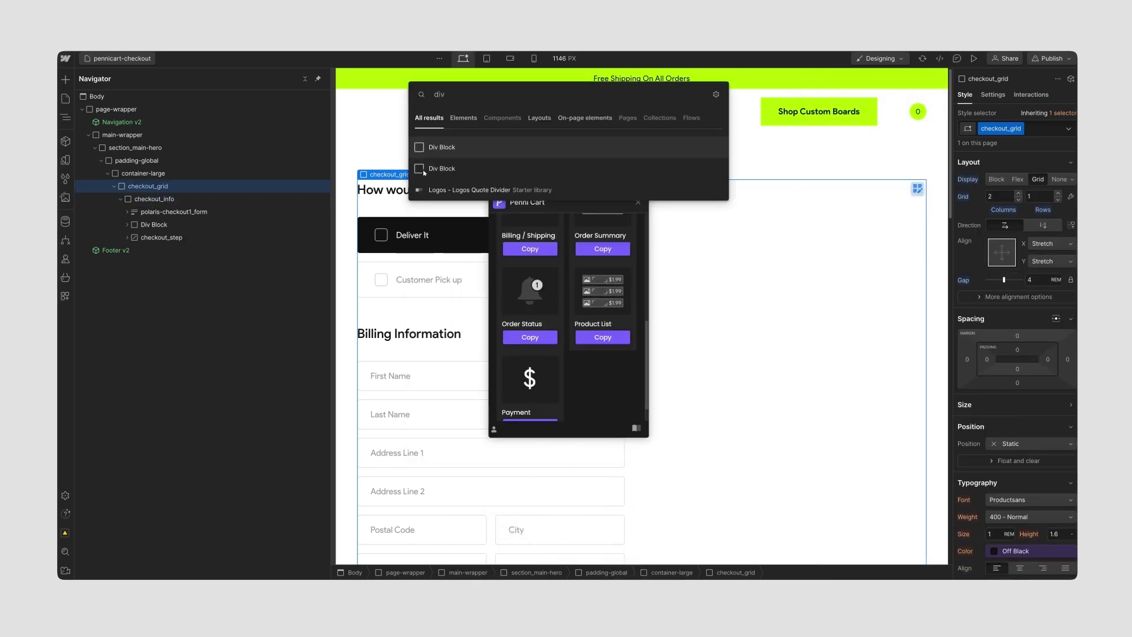
click(424, 169)
key(super+Return)
text(checkout_)
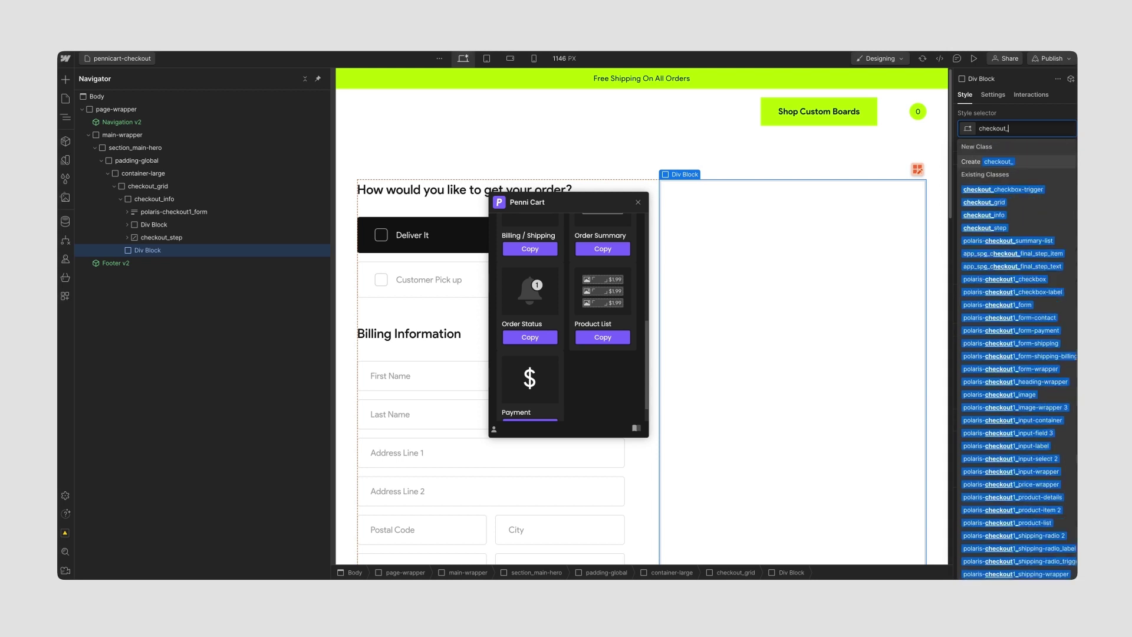
text(summary)
key(Return)
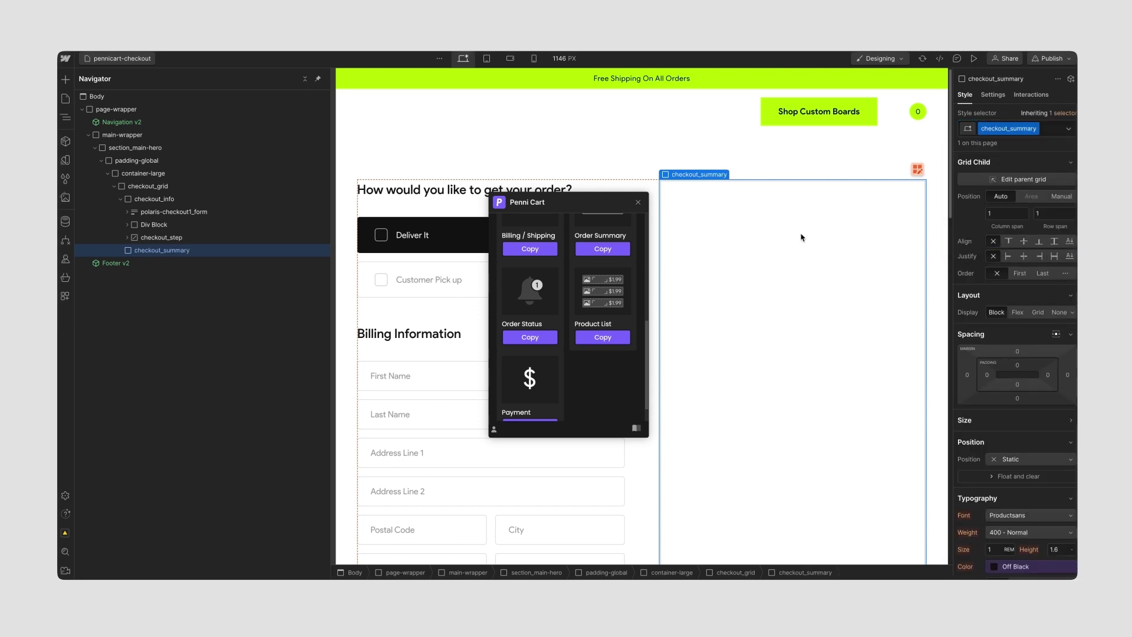
scroll(590, 320, up, 1)
click(612, 265)
key(super+v)
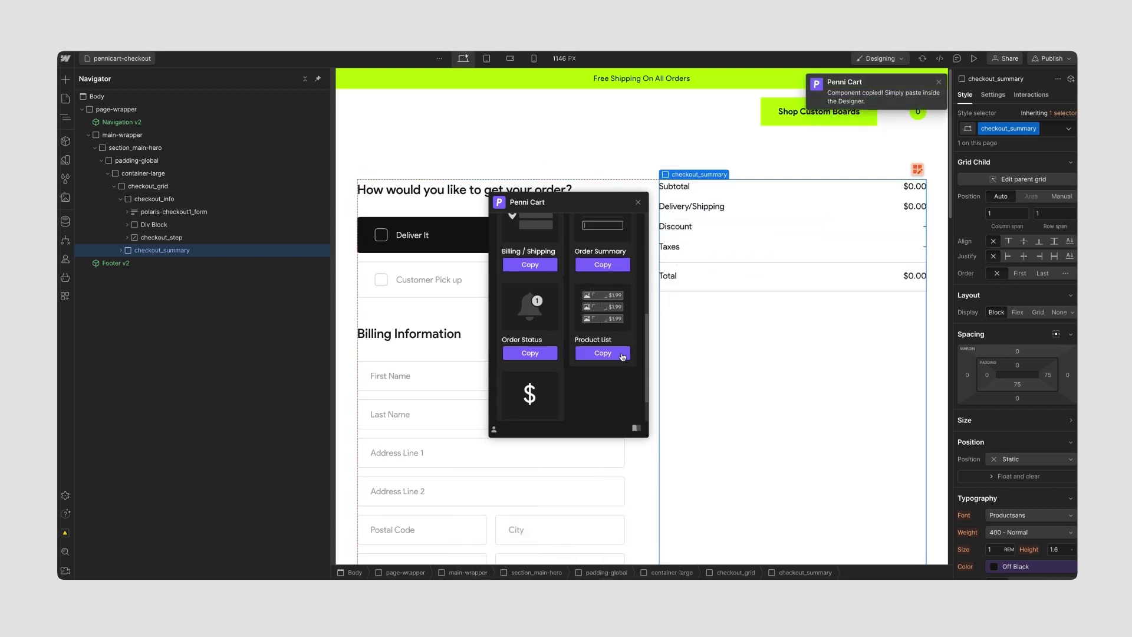
key(super+v)
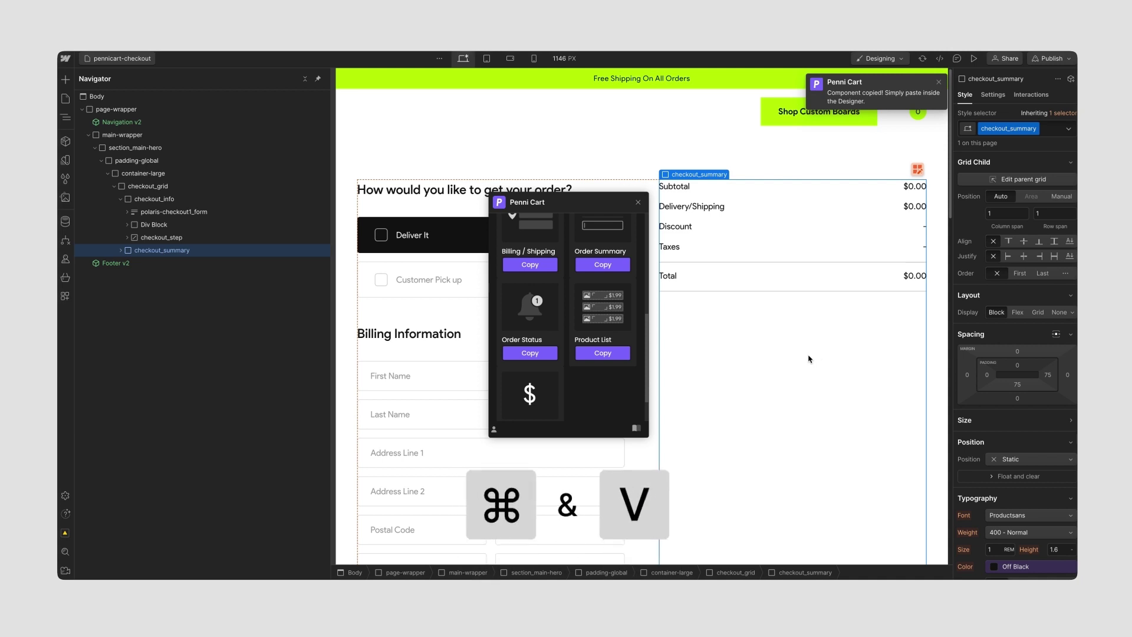
click(638, 204)
key(super+shift+p)
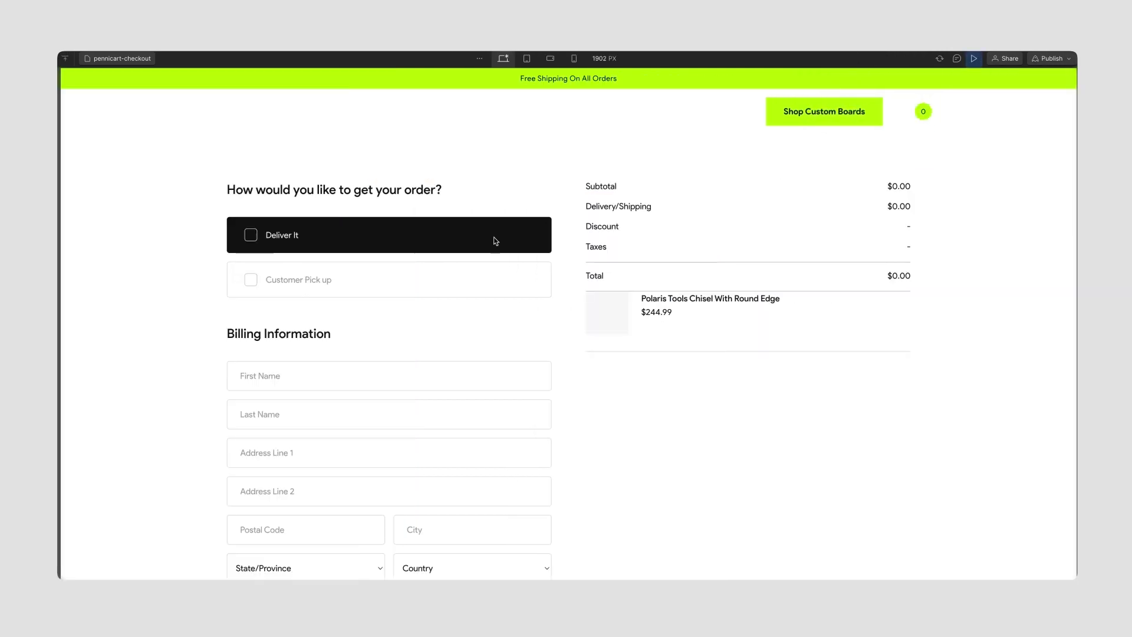
Scroll through the checkout preview, try the City and Postal Code fields, and exit preview
scroll(516, 222, down, 5)
scroll(549, 255, down, 5)
scroll(566, 271, up, 10)
scroll(490, 307, down, 5)
click(445, 262)
click(313, 260)
scroll(472, 307, down, 1)
scroll(610, 354, down, 12)
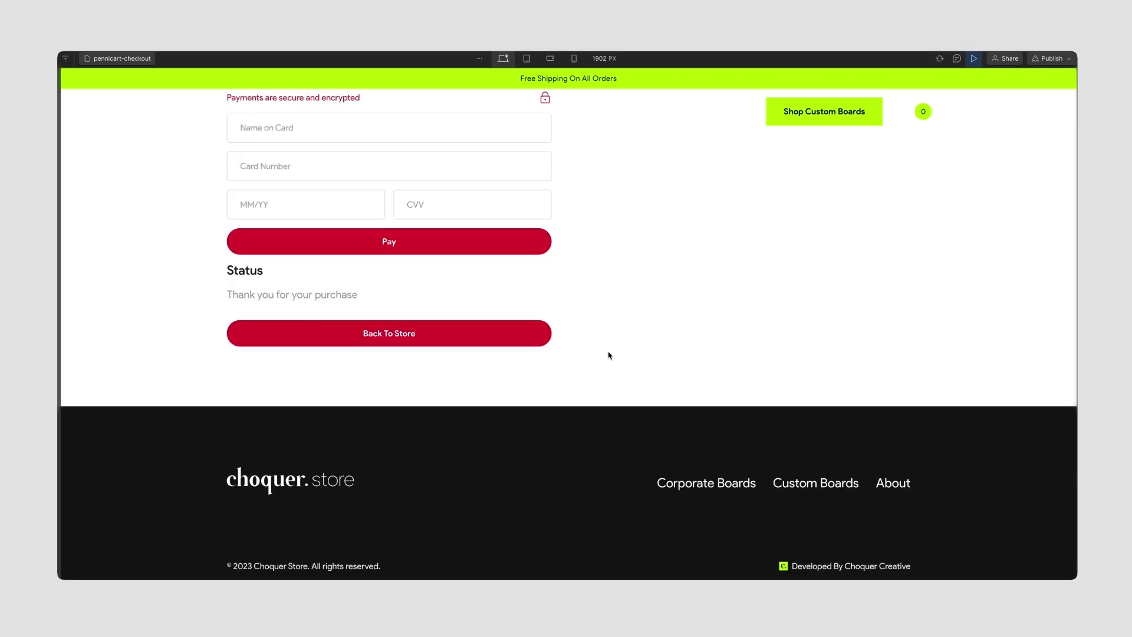
scroll(844, 195, up, 3)
scroll(844, 195, up, 5)
click(974, 59)
scroll(769, 319, up, 5)
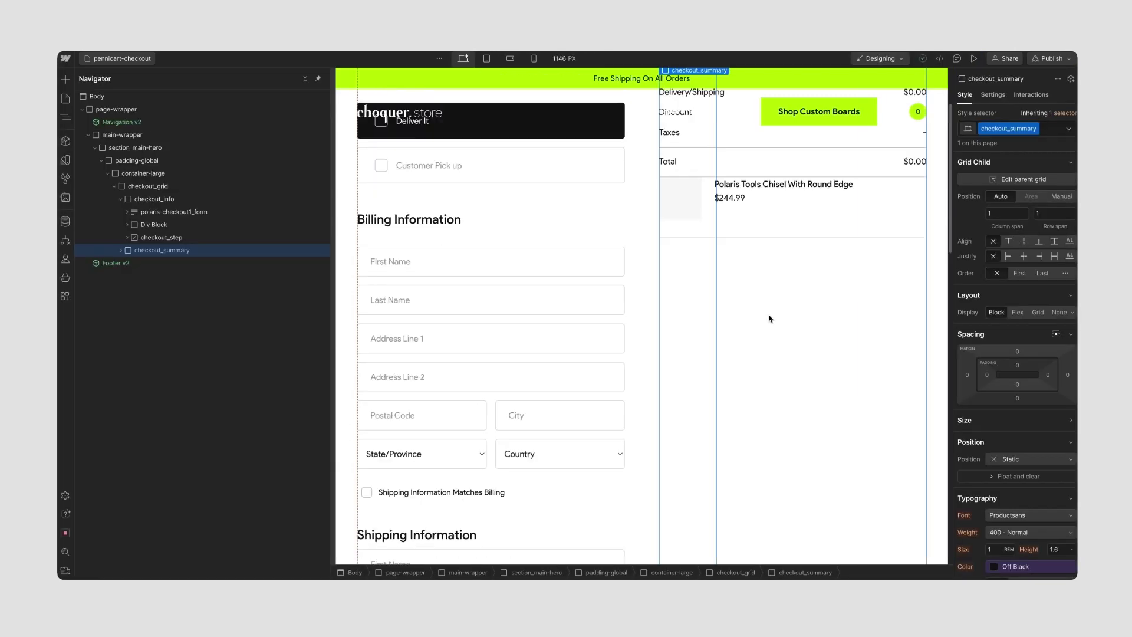
scroll(769, 319, up, 2)
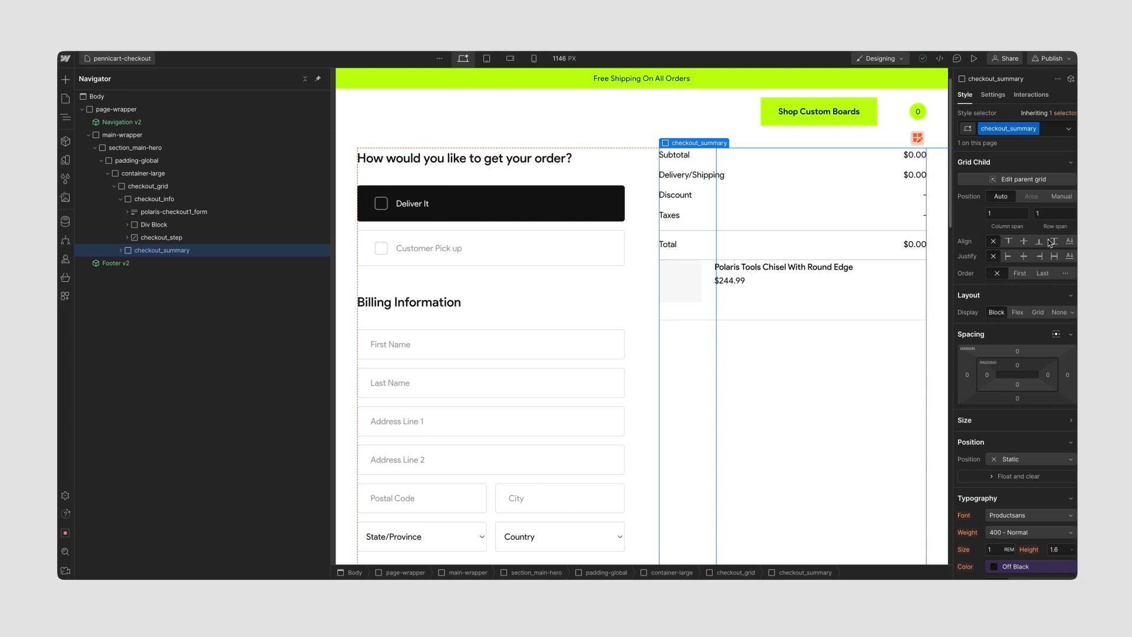
Set checkout_summary's bottom margin to Auto and make checkout_grid position Relative
click(1017, 398)
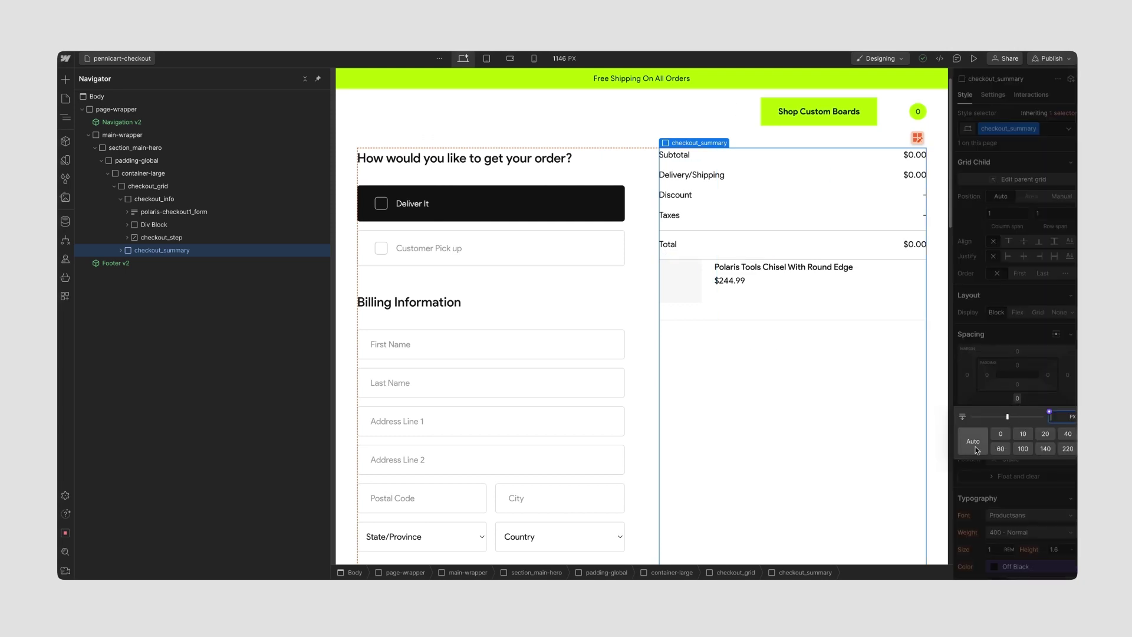
click(974, 448)
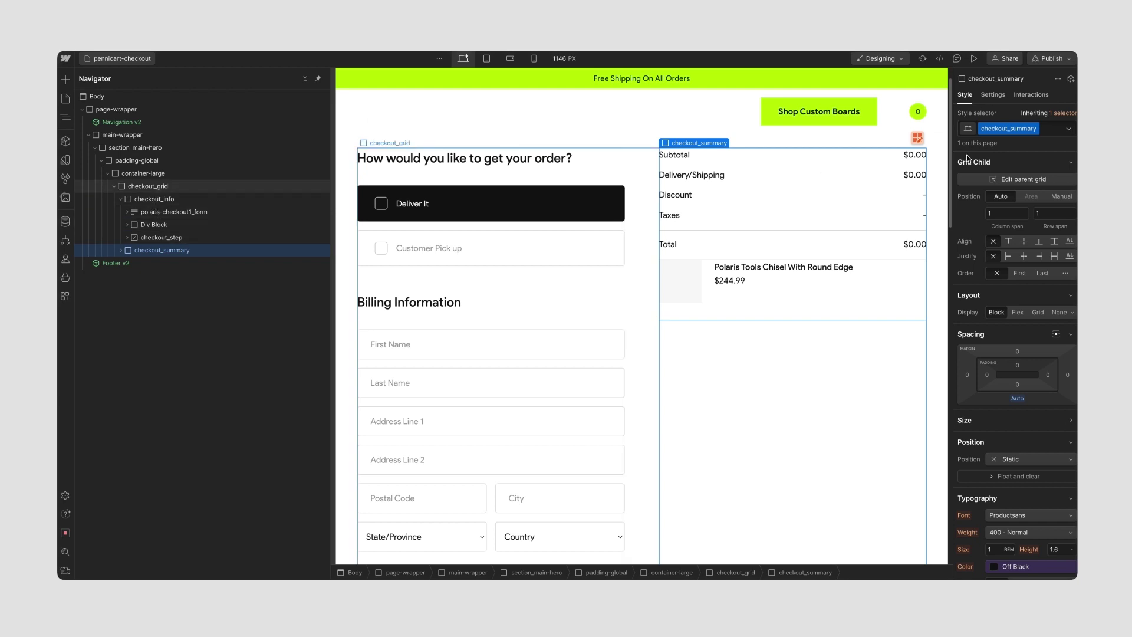
click(148, 187)
click(1012, 449)
click(1014, 456)
Make checkout_summary position Sticky with a 15% top offset
click(169, 253)
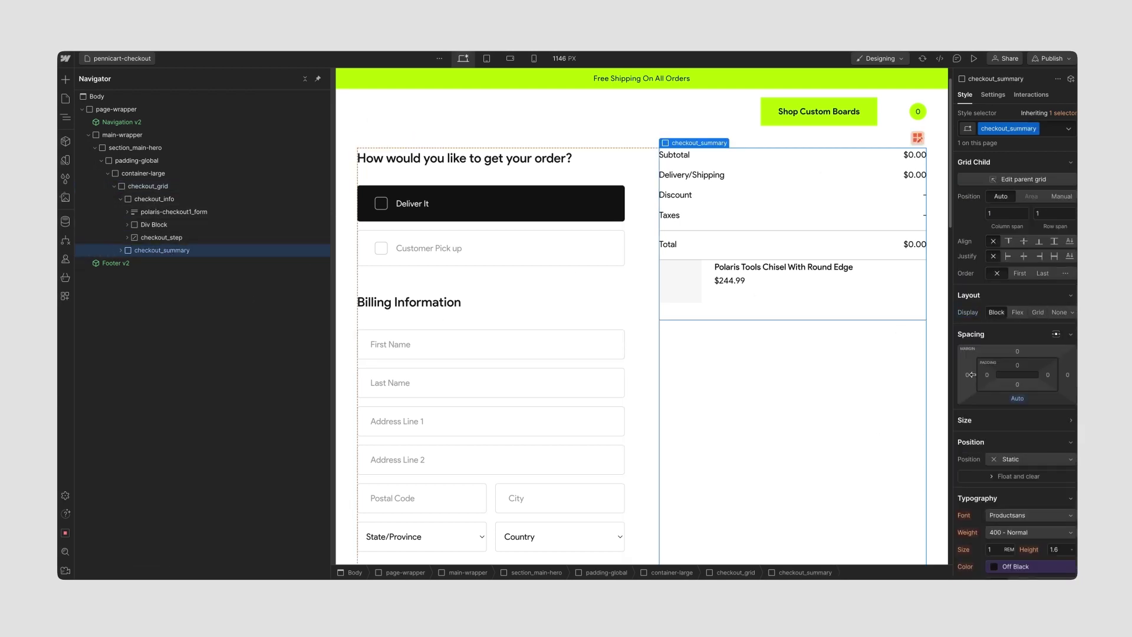
scroll(980, 420, down, 1)
click(1032, 452)
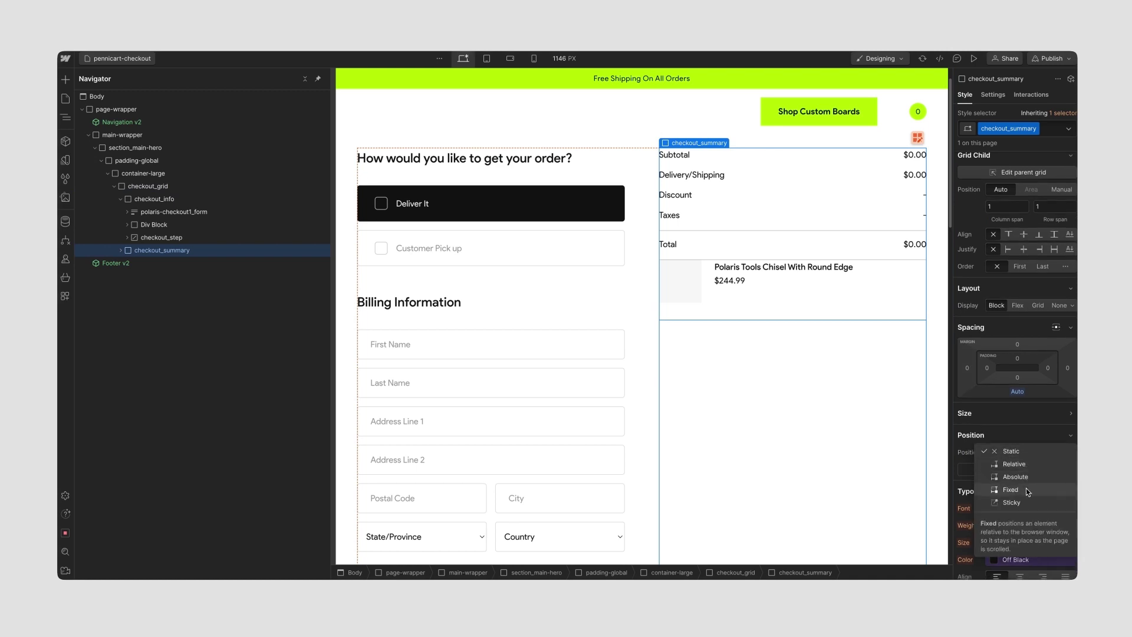
click(1028, 502)
click(1032, 471)
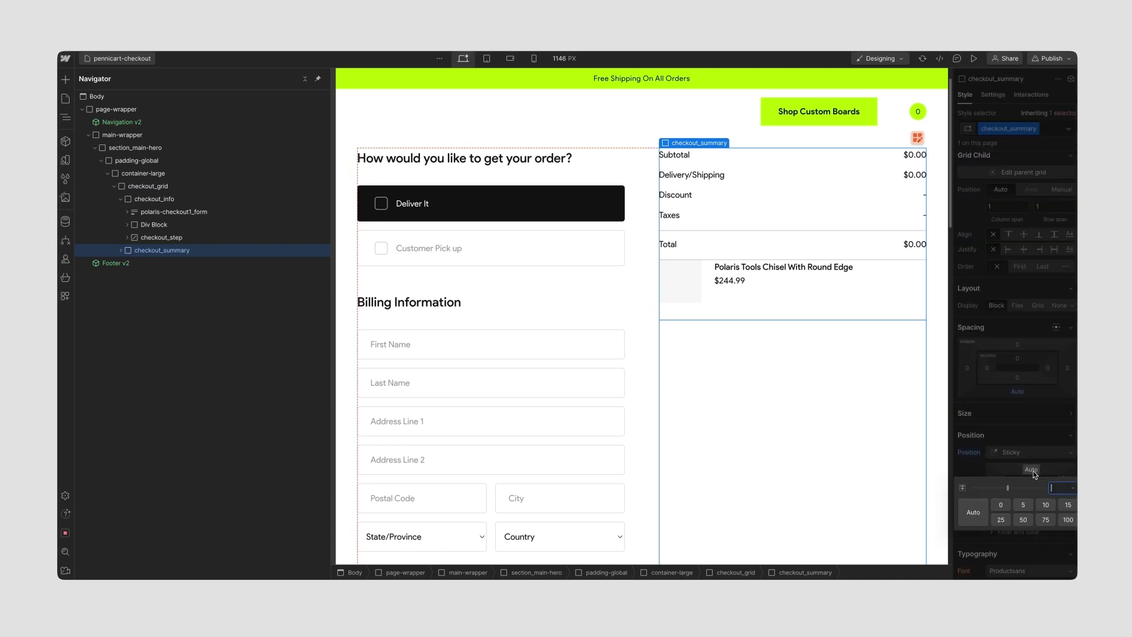
key(Escape)
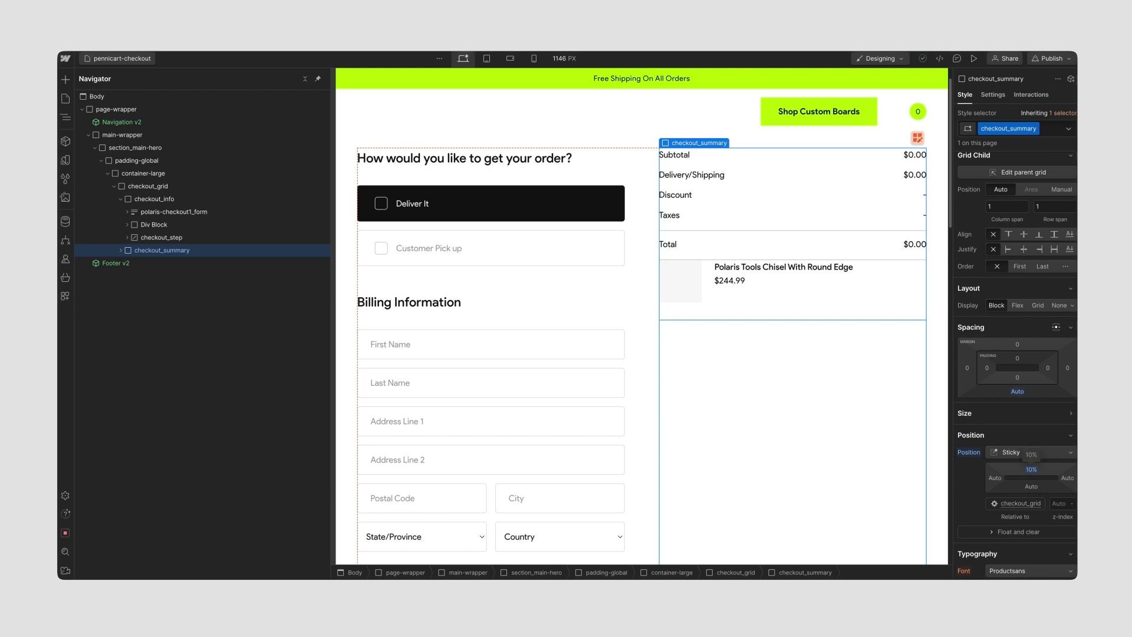
scroll(753, 291, down, 8)
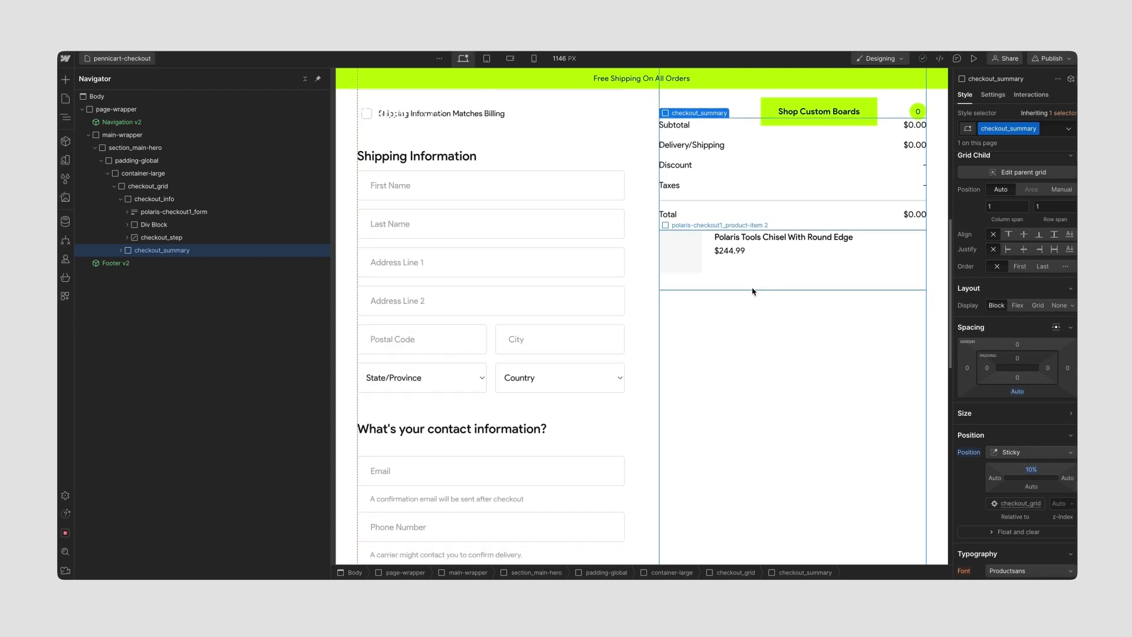
scroll(753, 291, up, 3)
click(1032, 470)
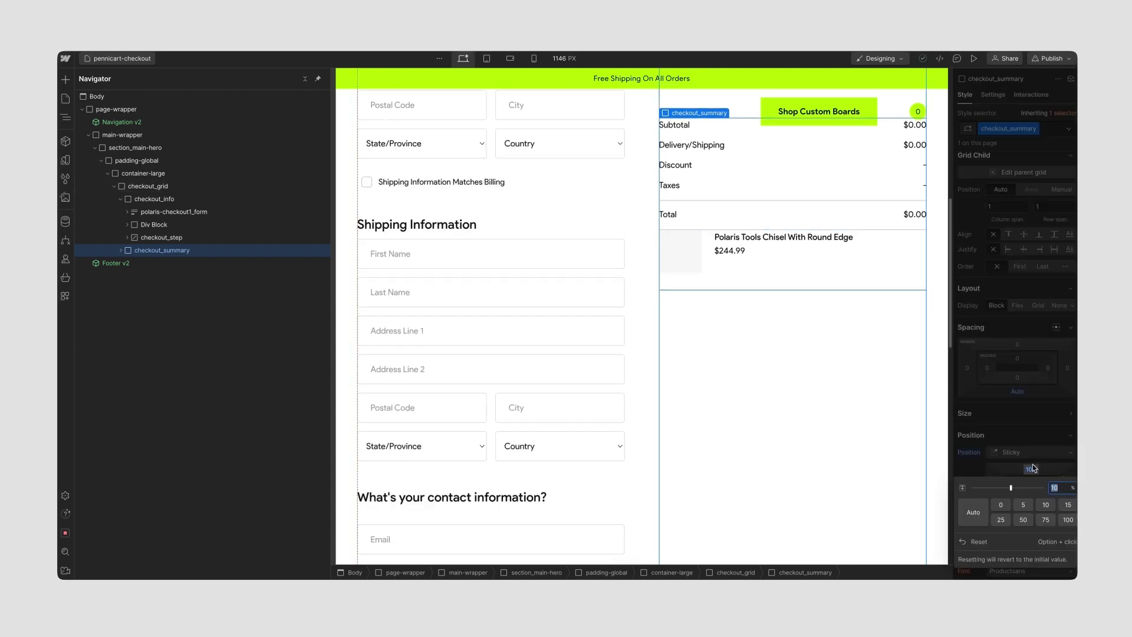
text(15%)
key(Return)
click(974, 58)
Scroll the preview down to Payment and back up, checking the order summary stays pinned
scroll(698, 282, down, 7)
scroll(698, 284, down, 3)
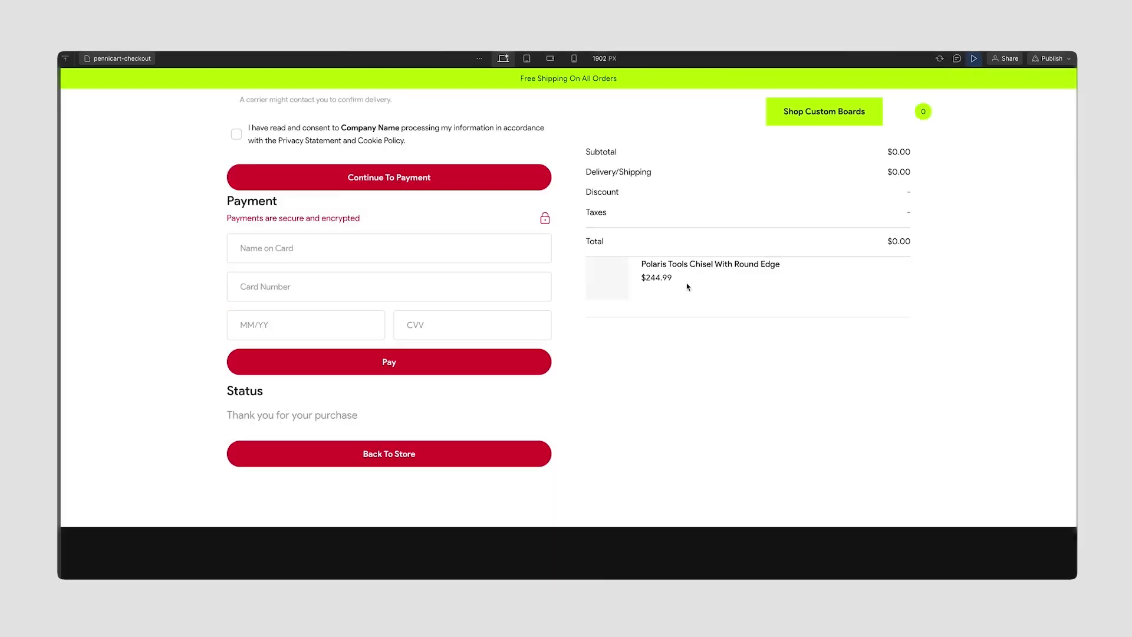
scroll(612, 406, up, 10)
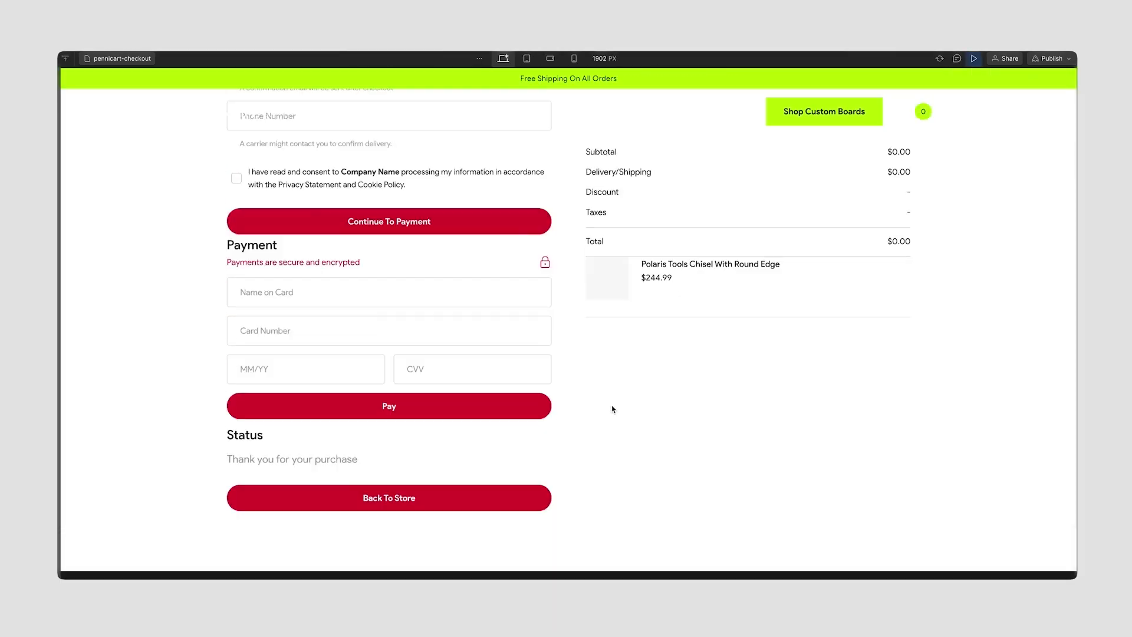